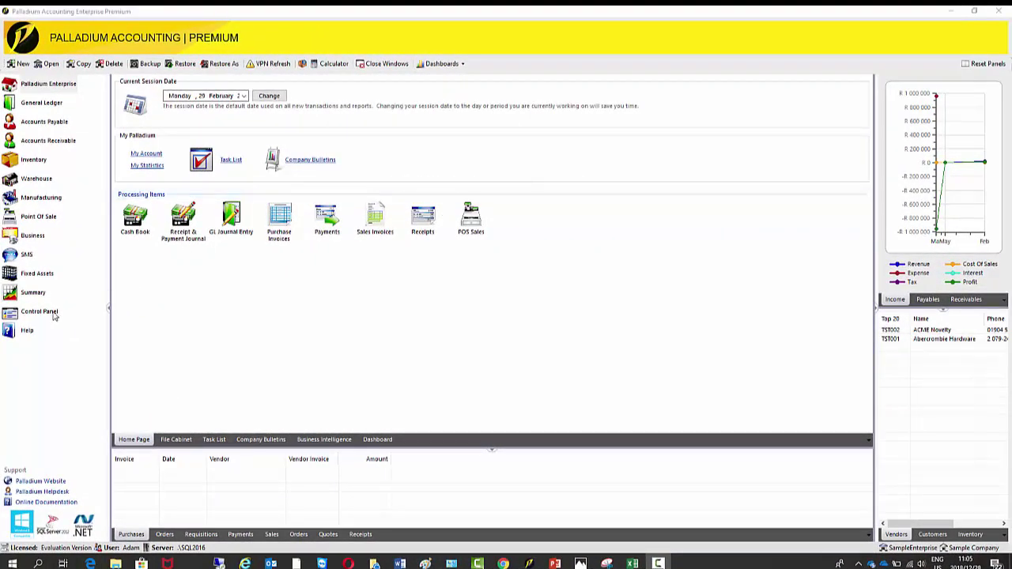
Review the Warehouse pick-ticket settings in Company Options from the Control Panel.
{"action": "left_click", "coordinate": [40, 312]}
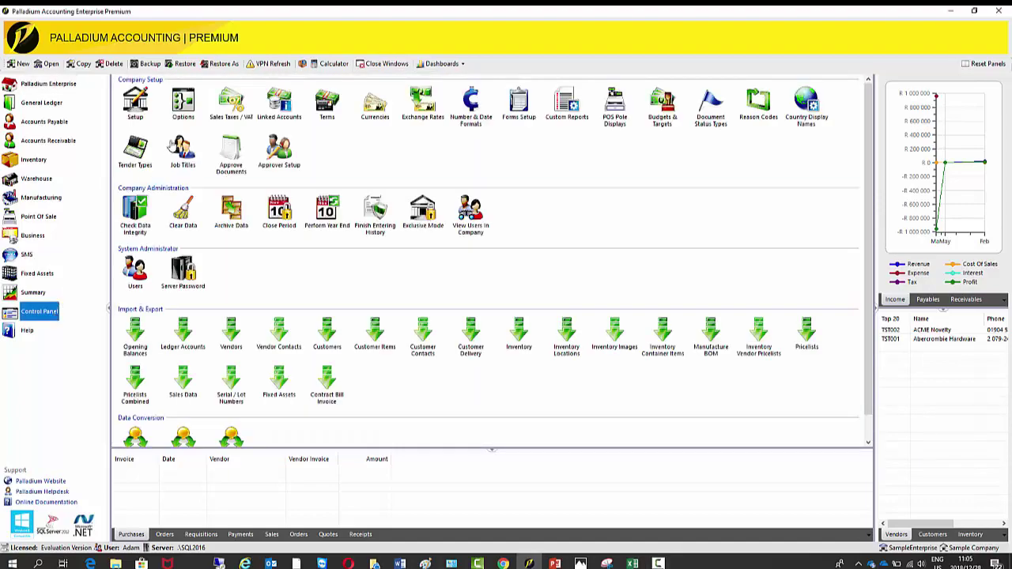
{"action": "left_click", "coordinate": [190, 111]}
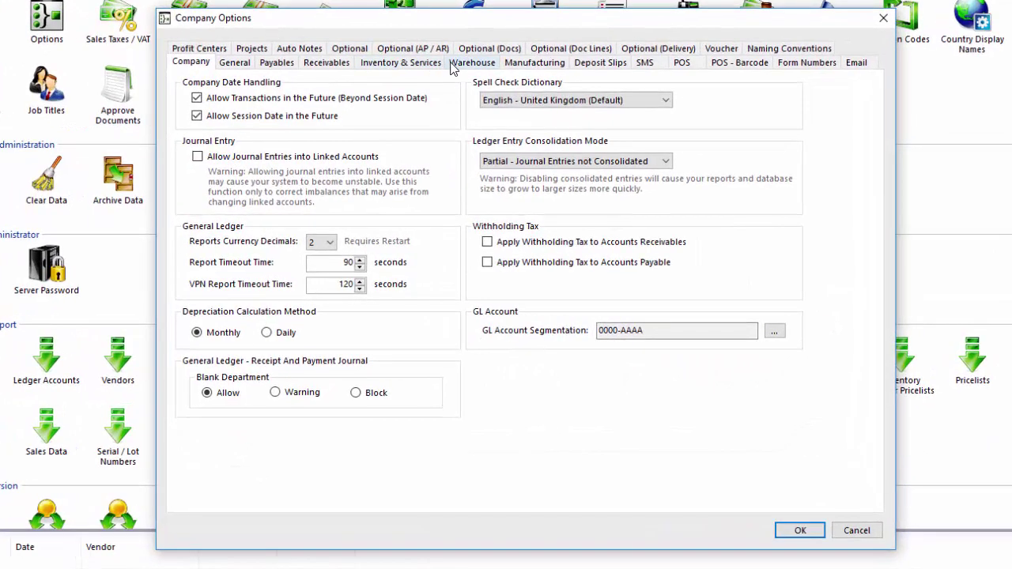
{"action": "left_click", "coordinate": [466, 66]}
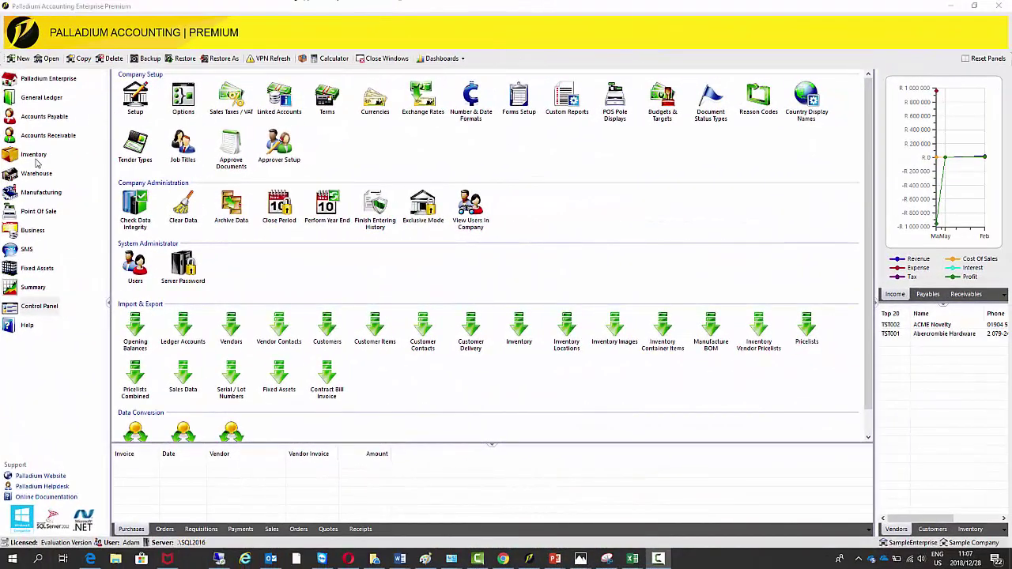
Add a new inventory location CPT described as Capetown and open its Bin Location grid.
{"action": "left_click", "coordinate": [34, 156]}
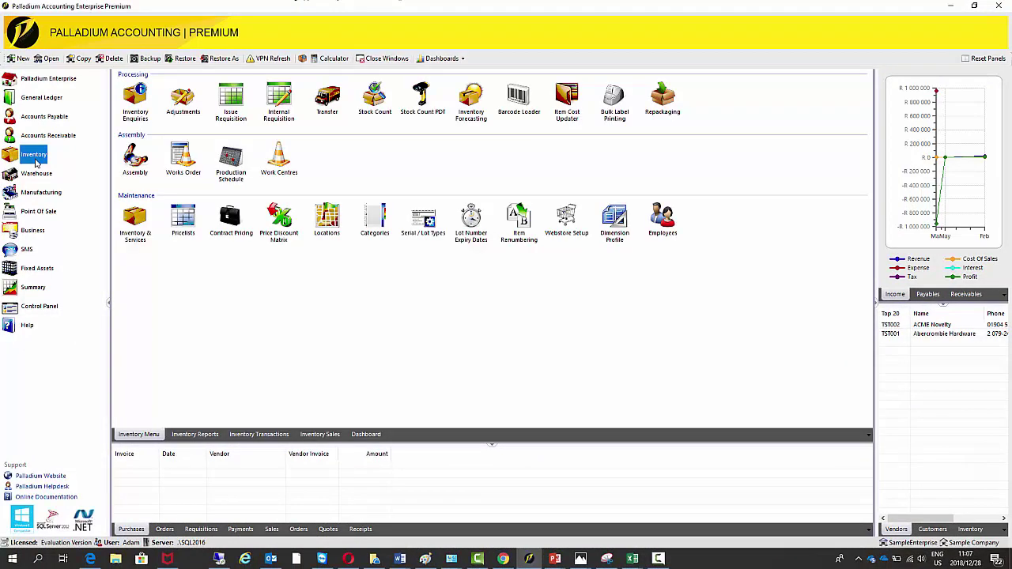
{"action": "left_click", "coordinate": [327, 220]}
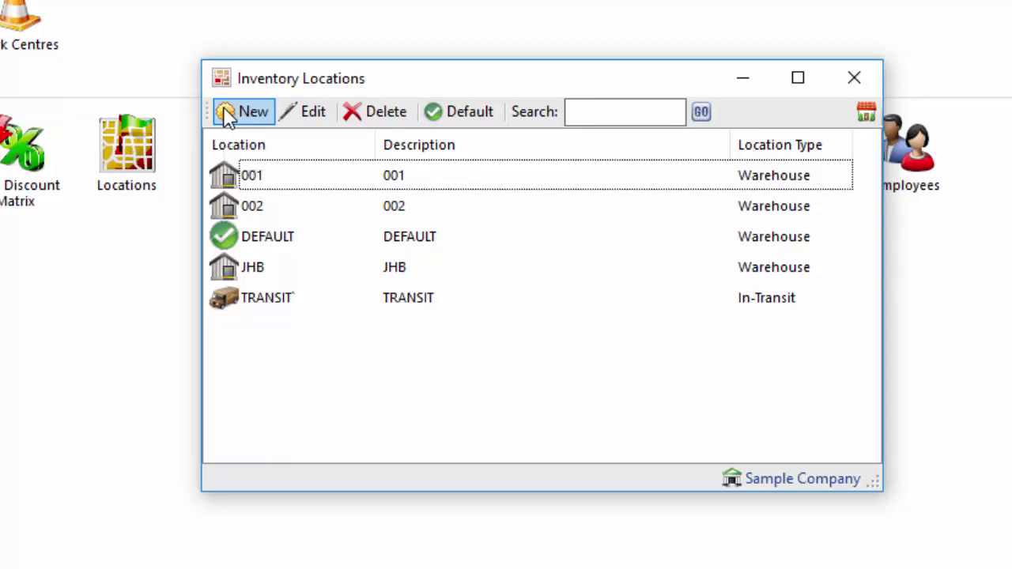
{"action": "left_click", "coordinate": [226, 115]}
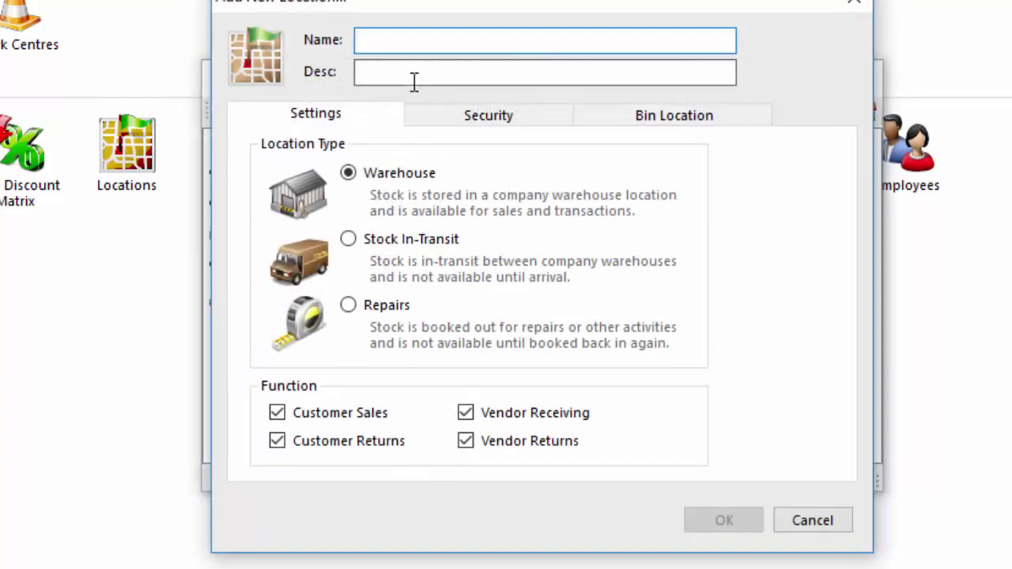
{"action": "type", "text": "CPT"}
{"action": "left_click", "coordinate": [414, 82]}
{"action": "type", "text": "Capetown"}
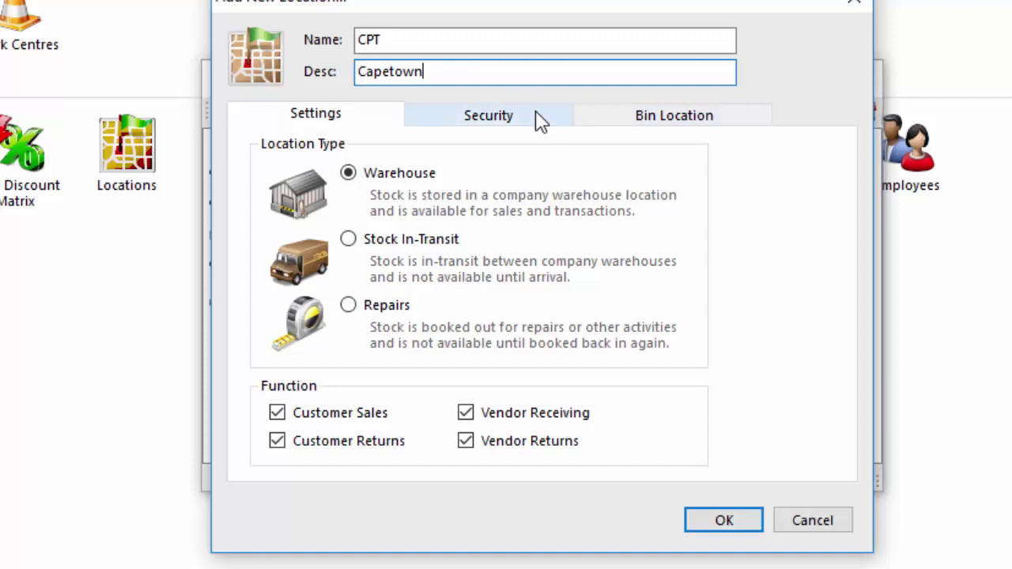
{"action": "left_click", "coordinate": [637, 113]}
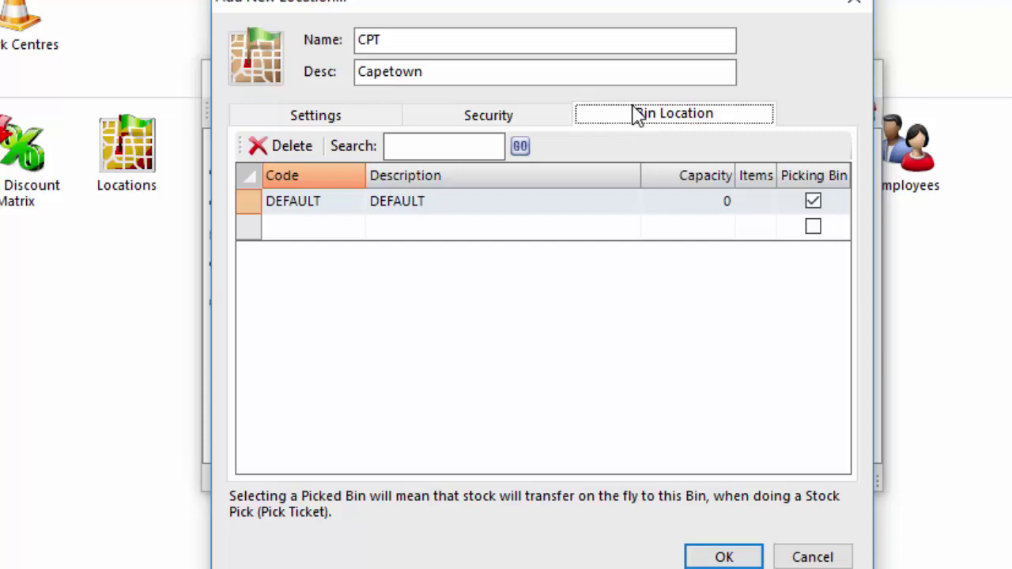
{"action": "left_click", "coordinate": [343, 228]}
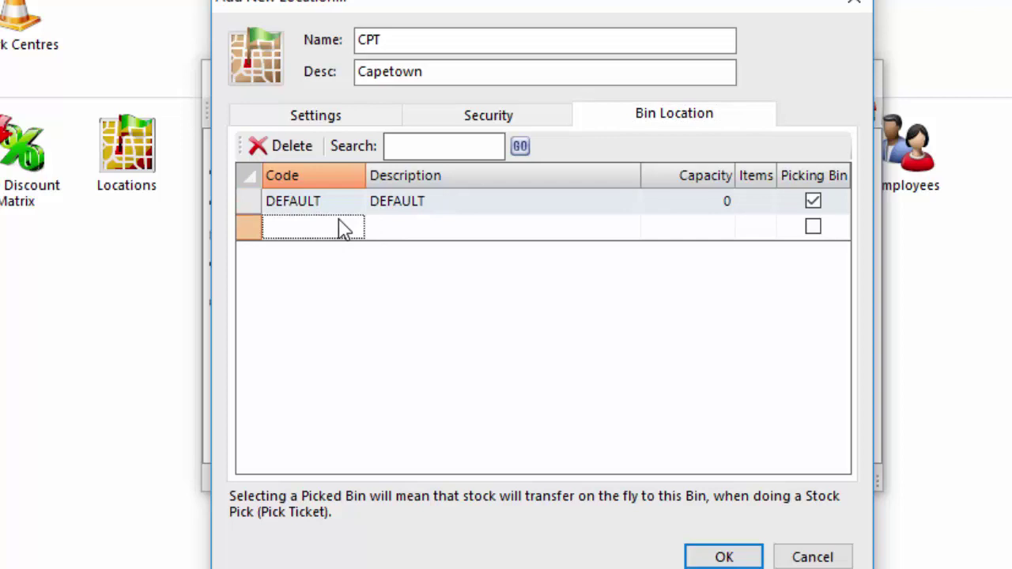
Add bins A1, A2 and A3 to CPT, each with a matching description.
{"action": "type", "text": "A1"}
{"action": "key", "text": "Tab"}
{"action": "type", "text": "A1"}
{"action": "key", "text": "Tab"}
{"action": "key", "text": "Tab"}
{"action": "key", "text": "Tab"}
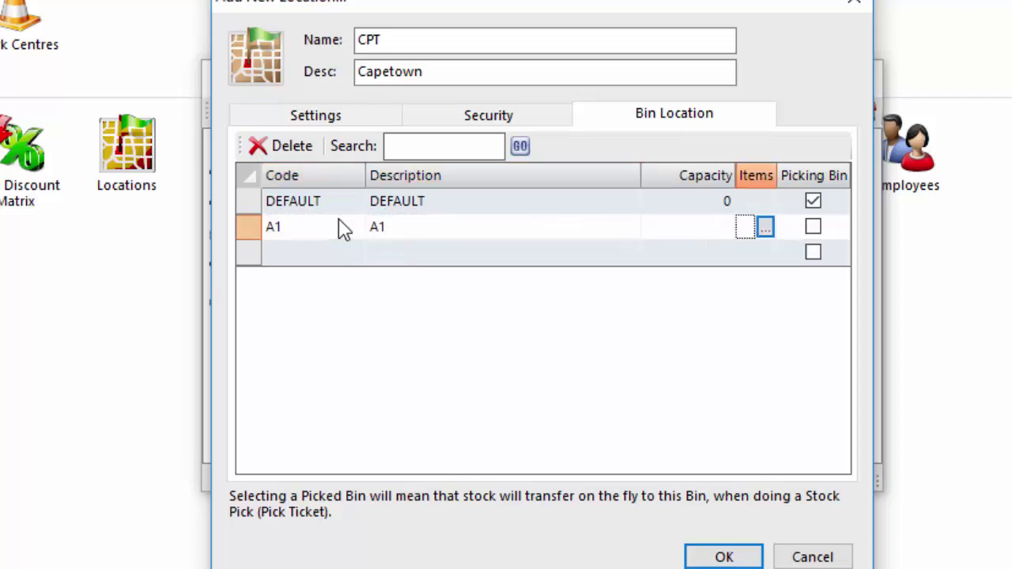
{"action": "type", "text": "A2"}
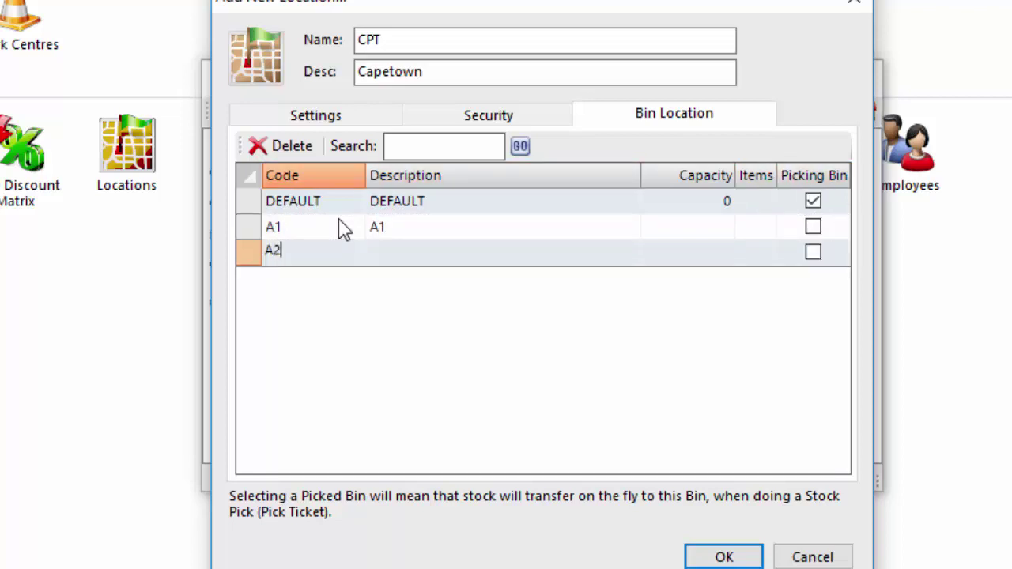
{"action": "key", "text": "Tab"}
{"action": "type", "text": "A2"}
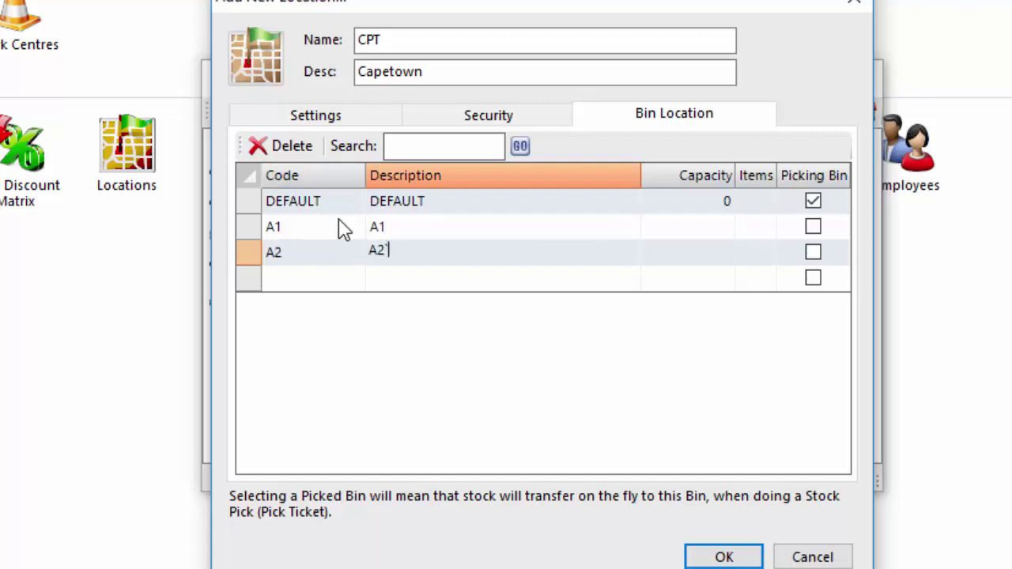
{"action": "key", "text": "Tab"}
{"action": "key", "text": "Tab"}
{"action": "key", "text": "Tab"}
{"action": "type", "text": "A3"}
{"action": "key", "text": "Tab"}
{"action": "type", "text": "A3"}
{"action": "key", "text": "Tab"}
{"action": "key", "text": "Tab"}
{"action": "key", "text": "Tab"}
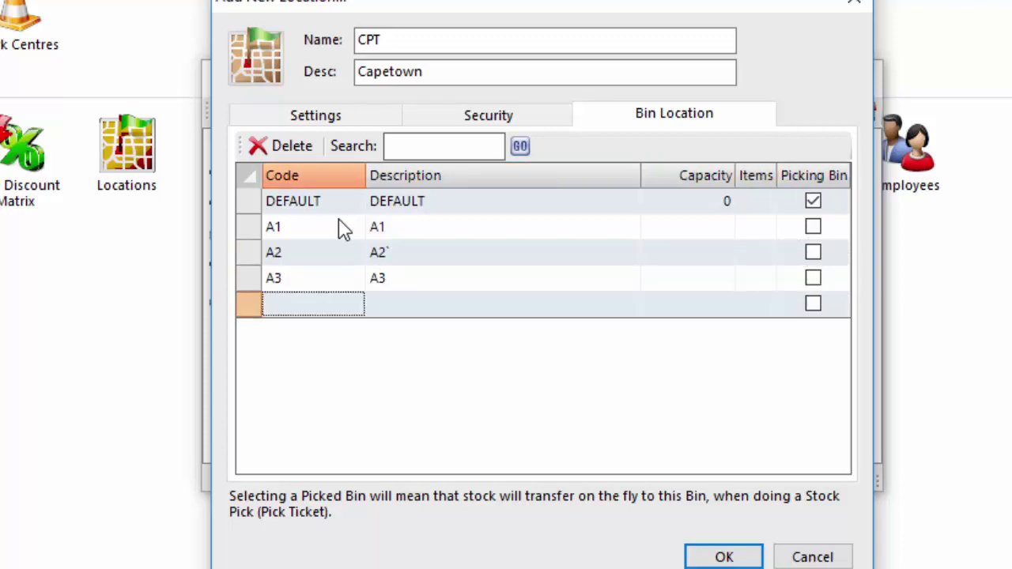
Add bins B1, B2 and B3 with matching descriptions and open bin A1's allowed items.
{"action": "type", "text": "B"}
{"action": "key", "text": "Tab"}
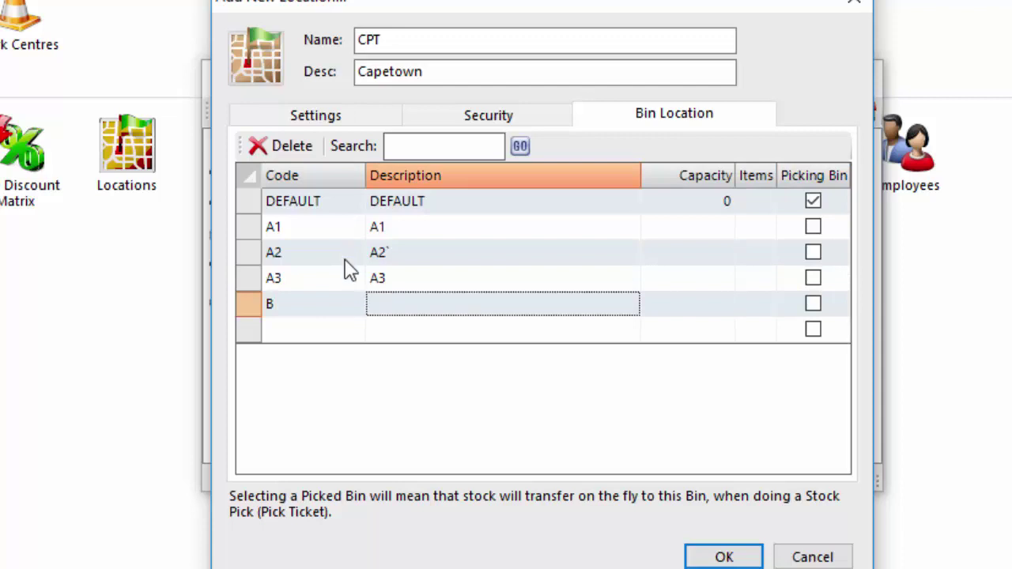
{"action": "left_click", "coordinate": [334, 306]}
{"action": "left_click", "coordinate": [334, 307]}
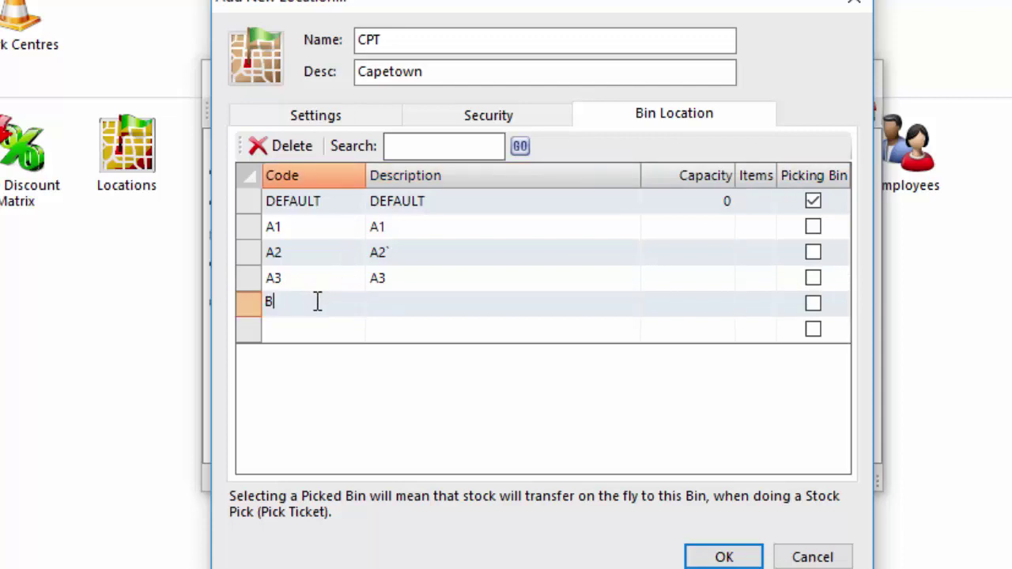
{"action": "type", "text": "1"}
{"action": "key", "text": "Tab"}
{"action": "type", "text": "B2"}
{"action": "key", "text": "Return"}
{"action": "type", "text": "B2"}
{"action": "key", "text": "Tab"}
{"action": "key", "text": "Tab"}
{"action": "key", "text": "shift+Tab"}
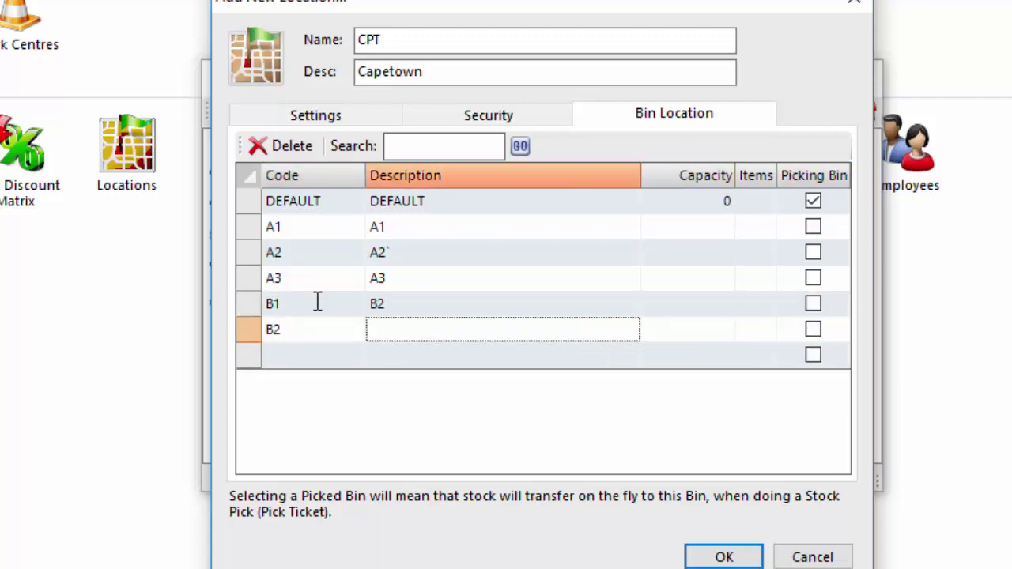
{"action": "type", "text": "B2"}
{"action": "key", "text": "Return"}
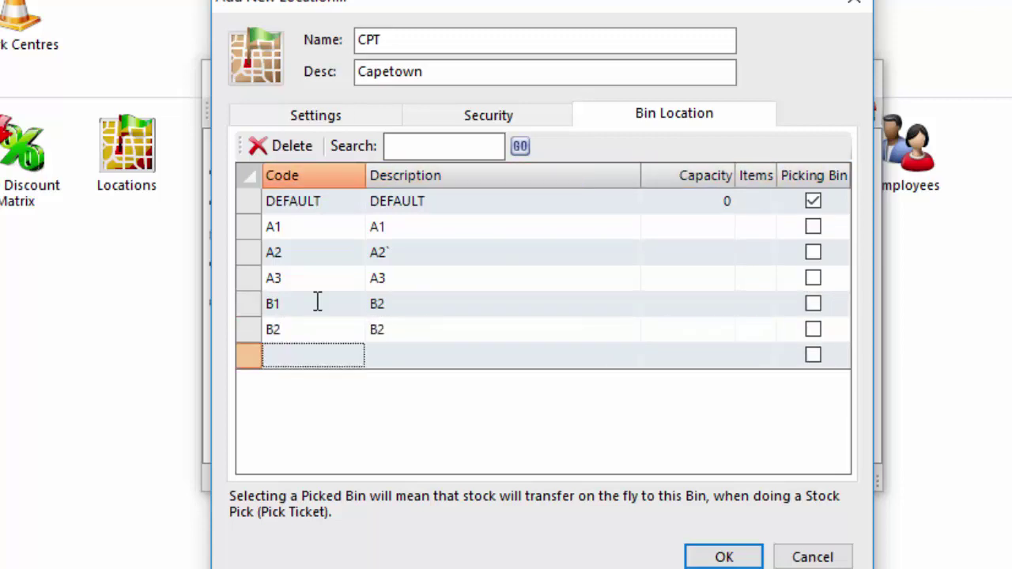
{"action": "type", "text": "B3"}
{"action": "key", "text": "Tab"}
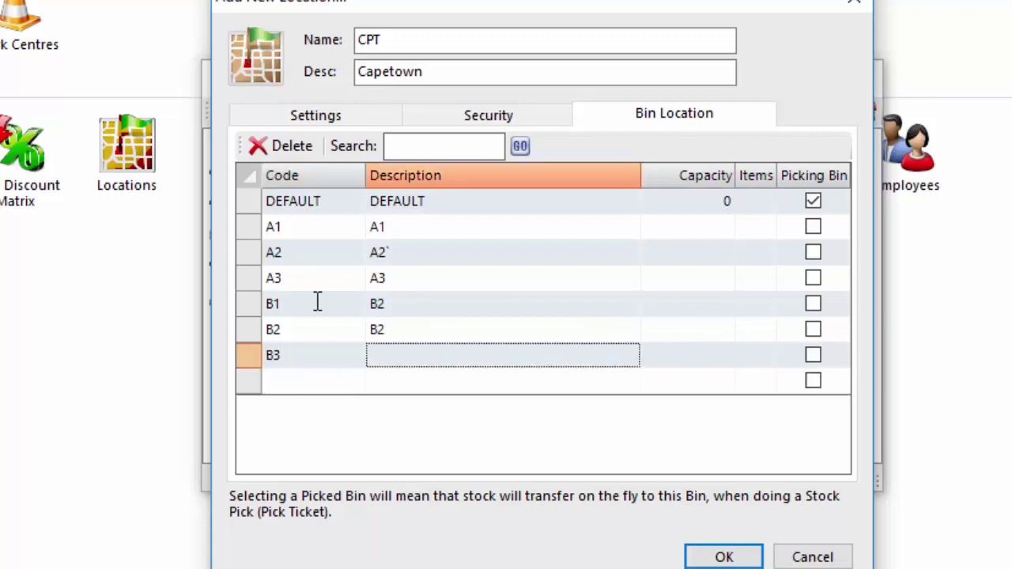
{"action": "type", "text": "B3"}
{"action": "key", "text": "Tab"}
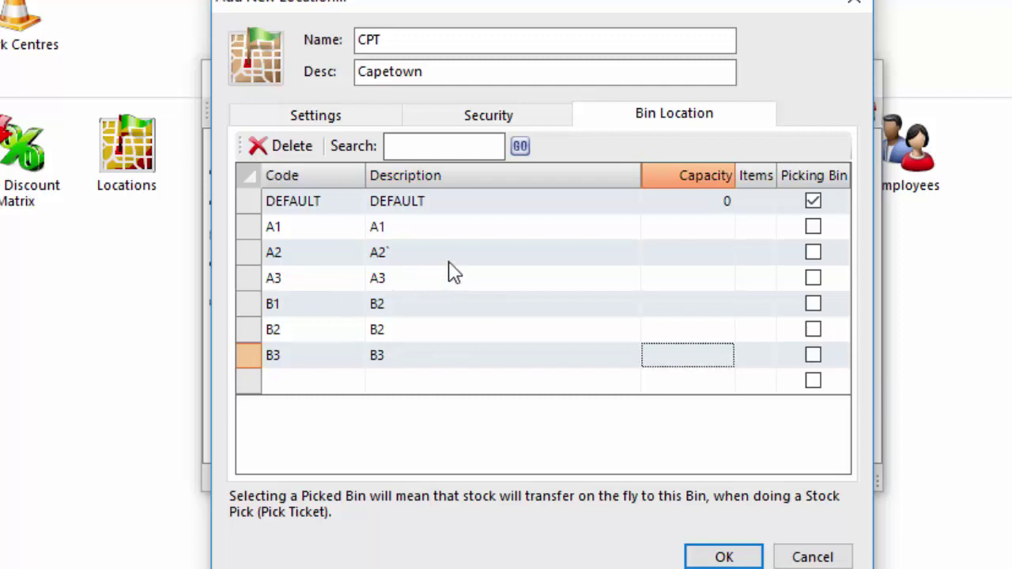
{"action": "left_click", "coordinate": [752, 223]}
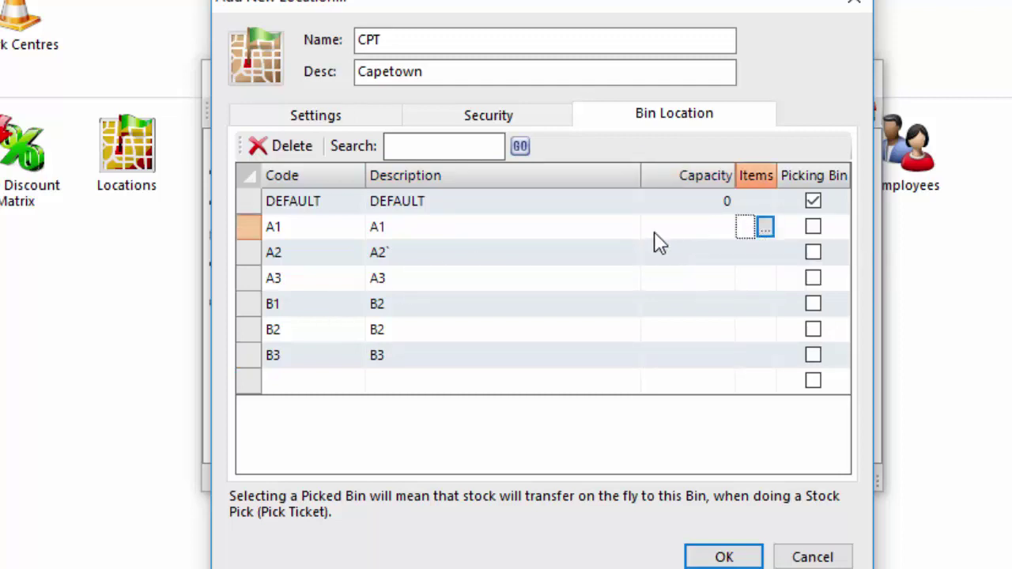
Leave InvItem, test and test2 all allowed in bin A1 and confirm.
{"action": "left_click", "coordinate": [765, 228]}
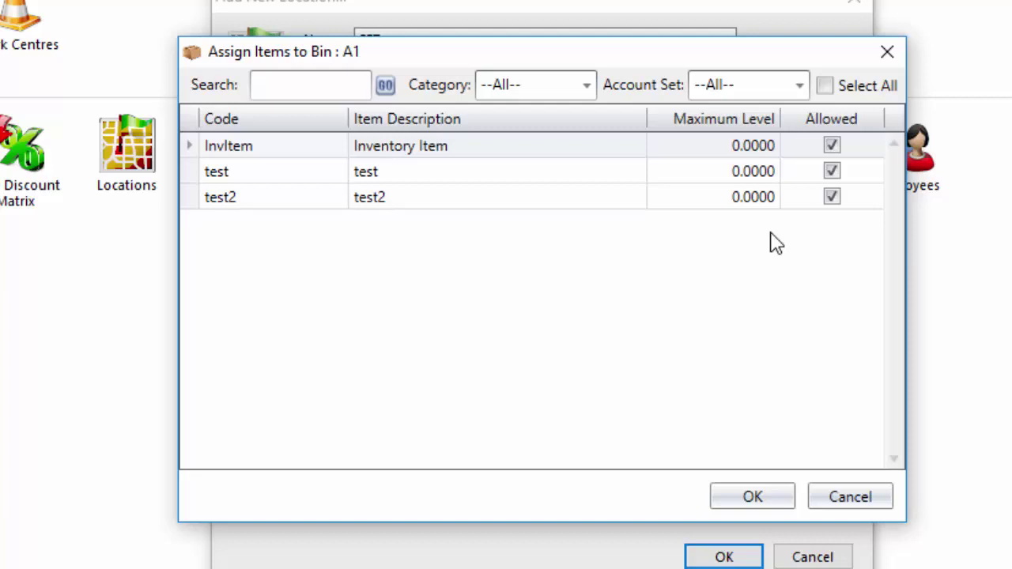
{"action": "left_click", "coordinate": [771, 505]}
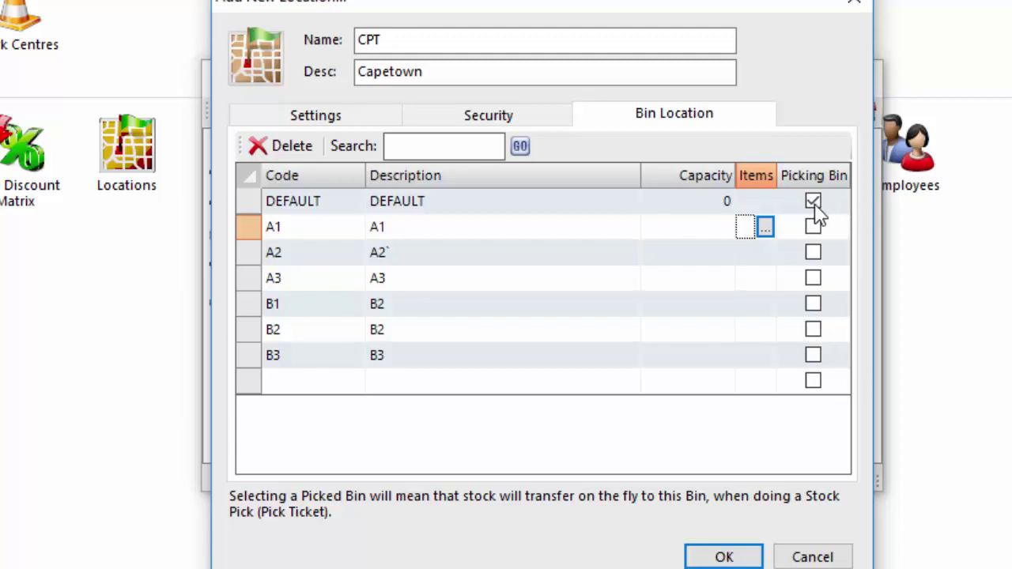
Add bin Del described as Delivery as CPT's picking bin and save the location.
{"action": "left_click", "coordinate": [336, 383]}
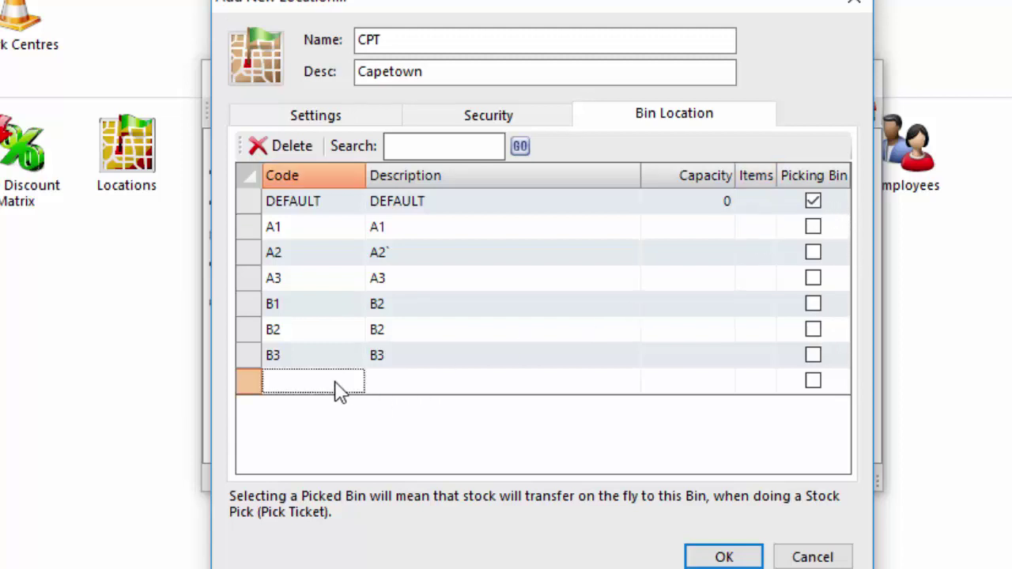
{"action": "type", "text": "Del"}
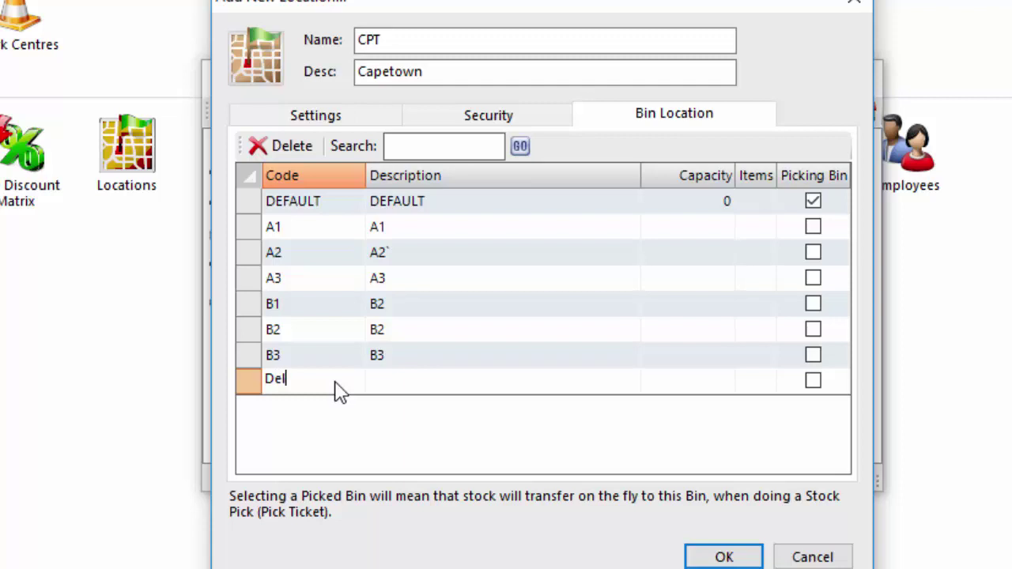
{"action": "key", "text": "Tab"}
{"action": "type", "text": "Delivery"}
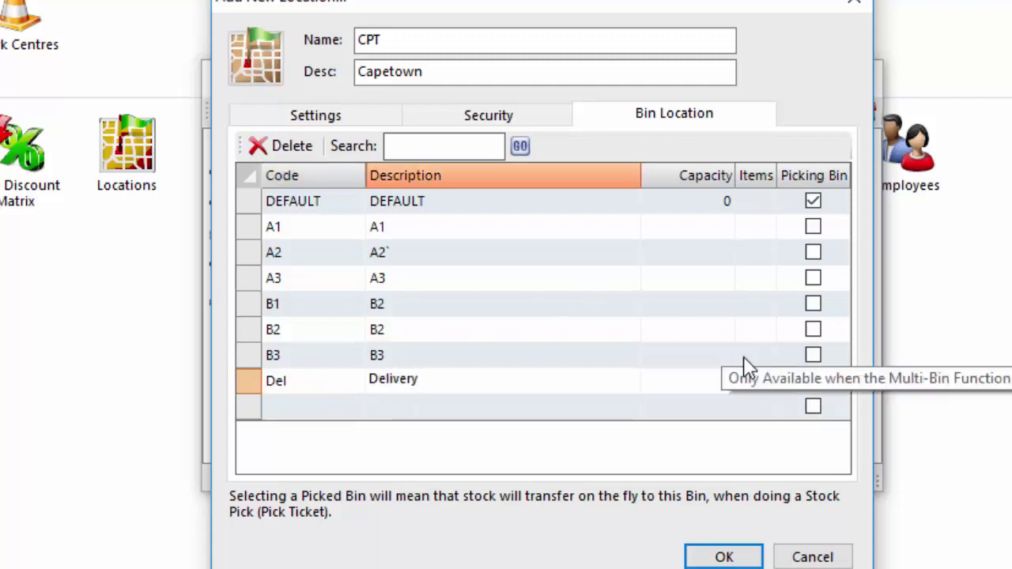
{"action": "left_click", "coordinate": [813, 382]}
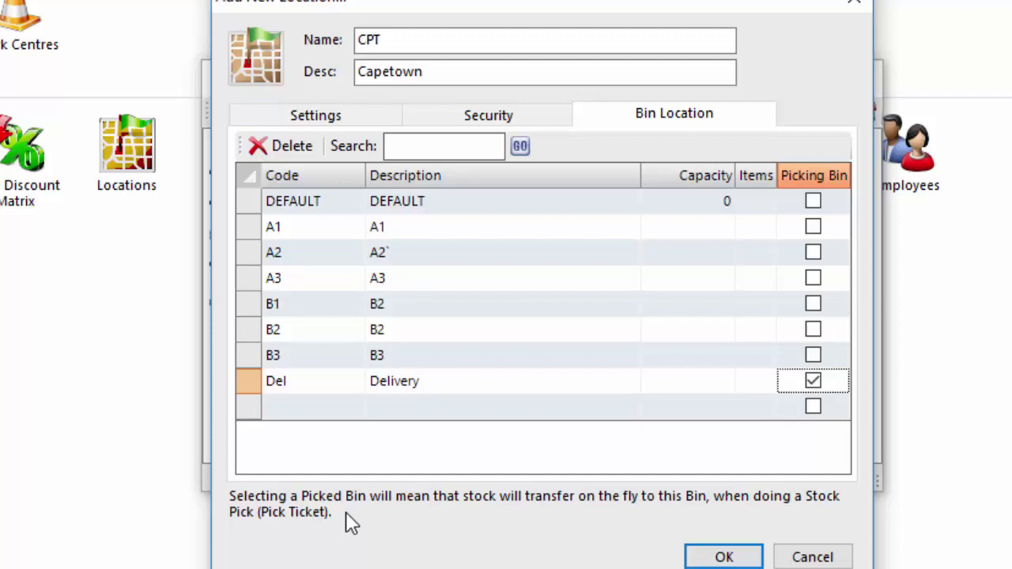
{"action": "left_click", "coordinate": [707, 558]}
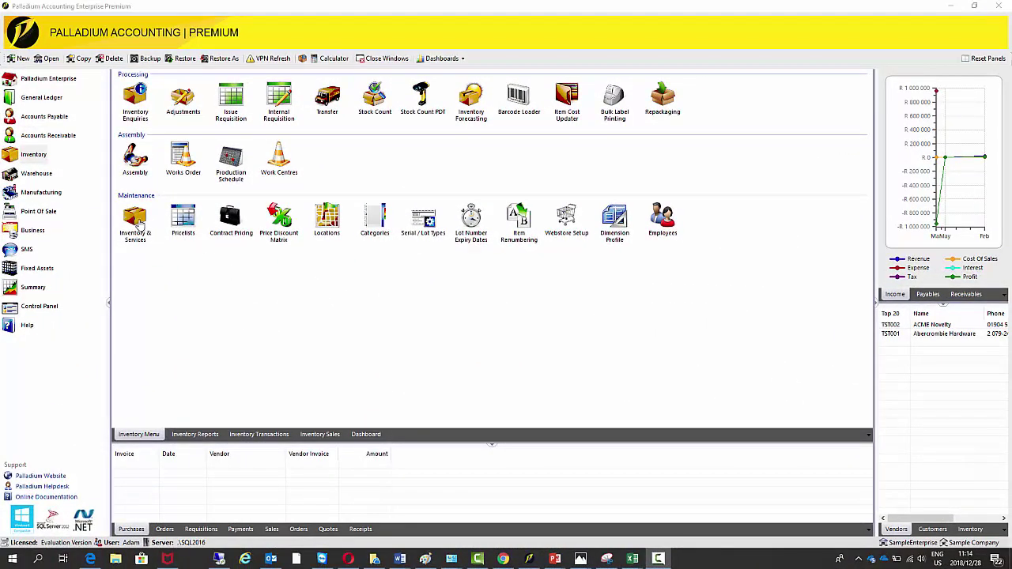
Open InvItem's Location tab and select the CPT row's Bin Location cell.
{"action": "left_click", "coordinate": [136, 224]}
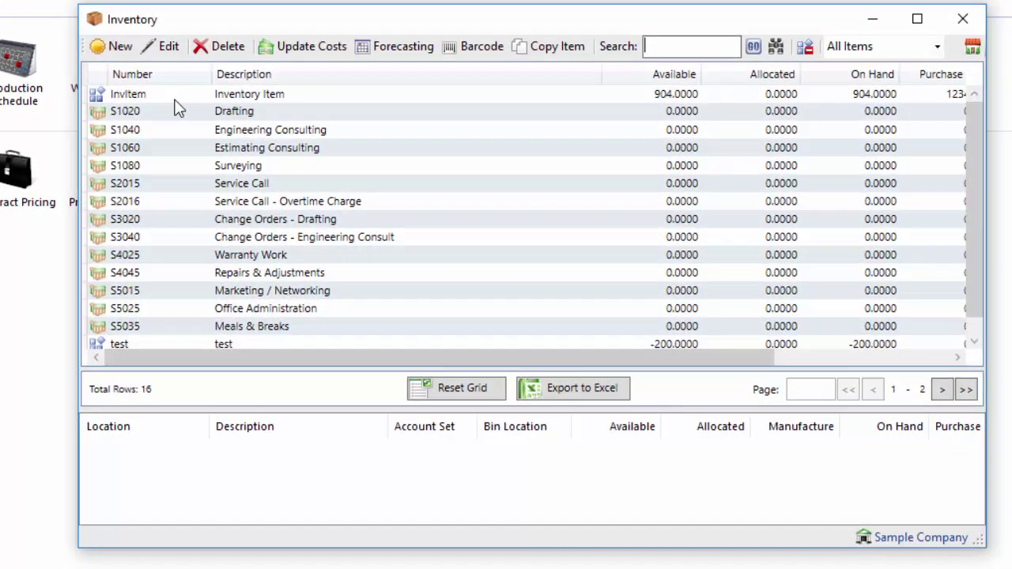
{"action": "left_click", "coordinate": [302, 168]}
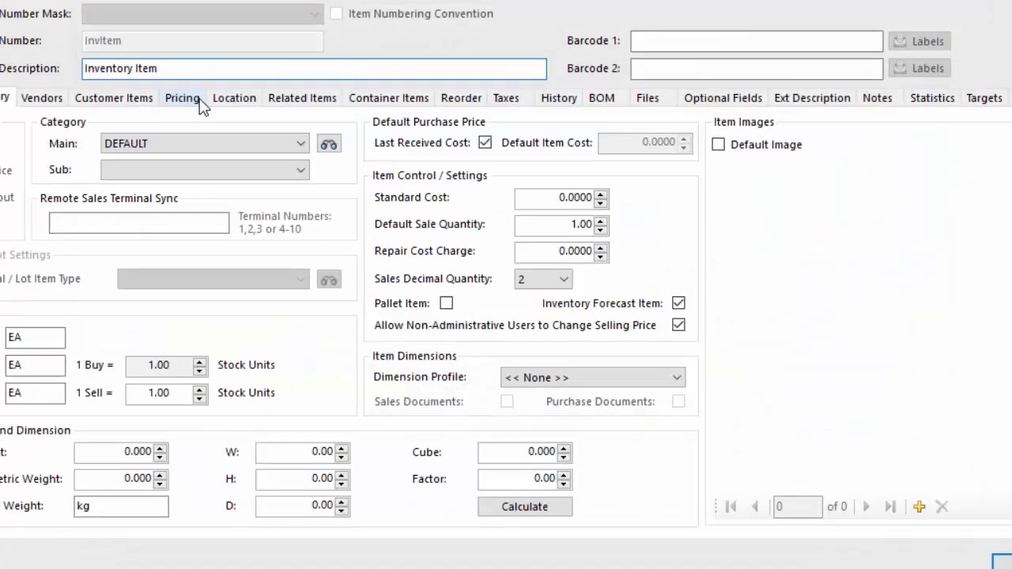
{"action": "left_click", "coordinate": [226, 106]}
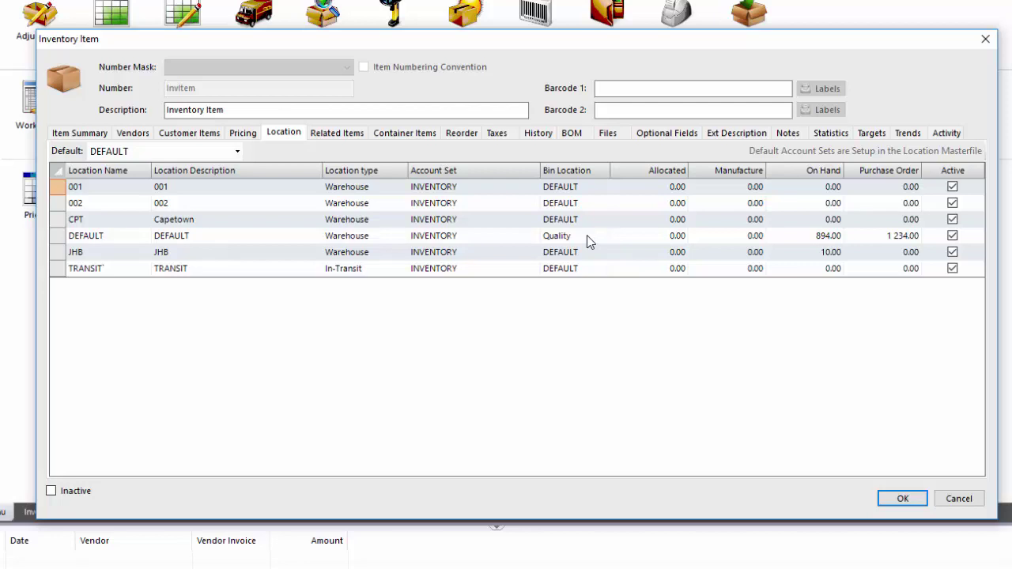
{"action": "left_click", "coordinate": [121, 223]}
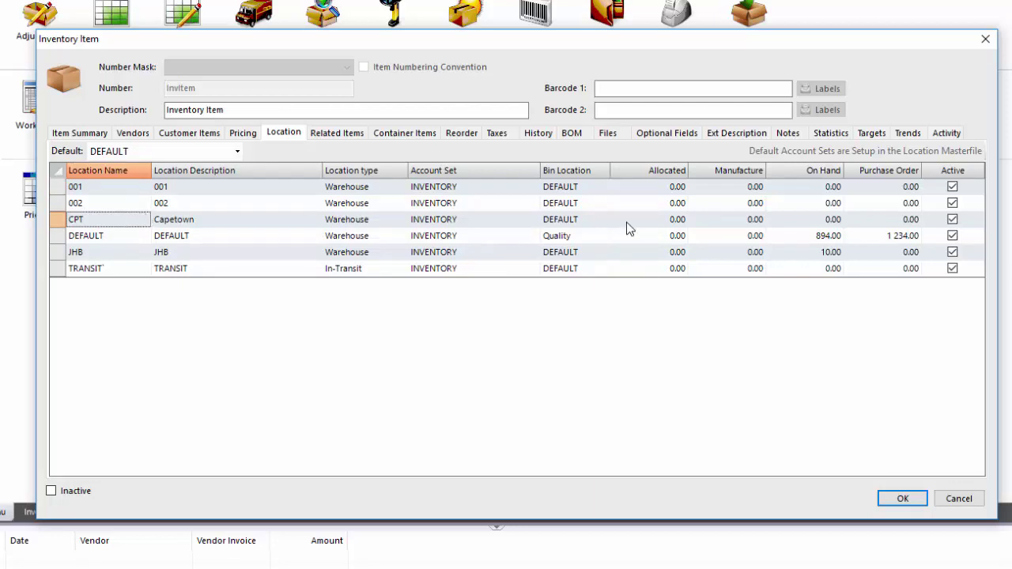
{"action": "left_click", "coordinate": [593, 221]}
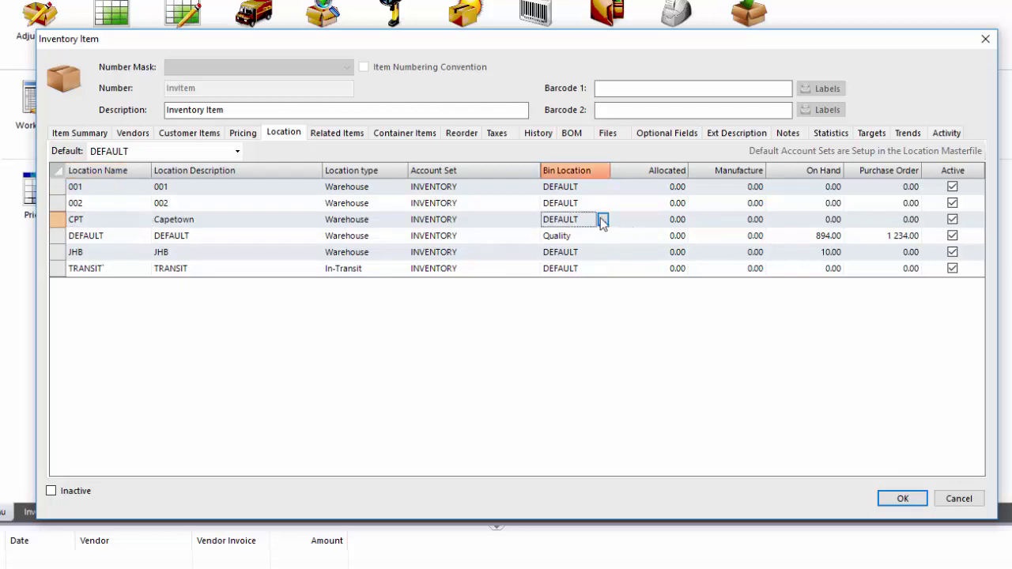
Set A1 as InvItem's default bin at the CPT location.
{"action": "left_click", "coordinate": [602, 221]}
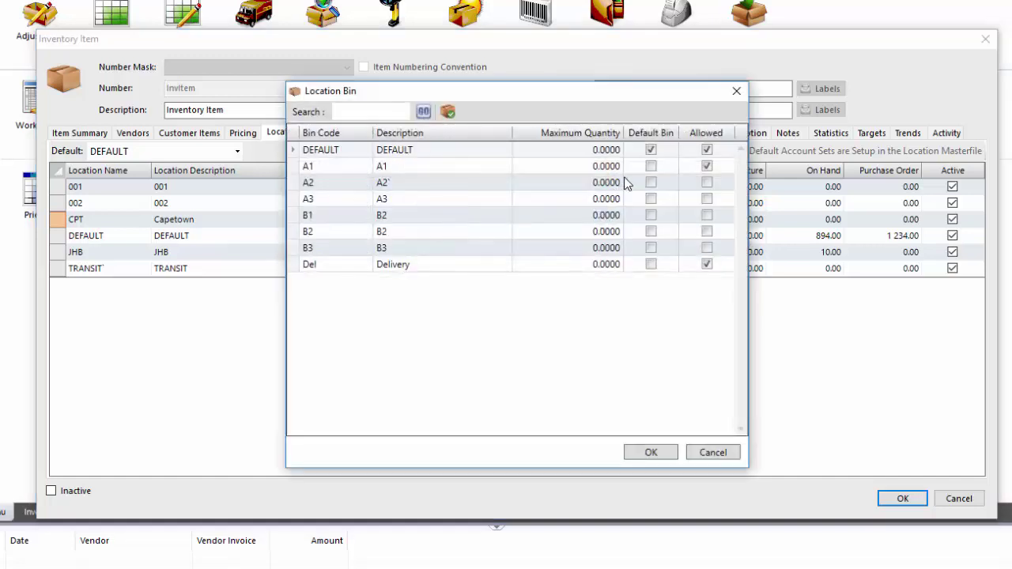
{"action": "left_click", "coordinate": [651, 167]}
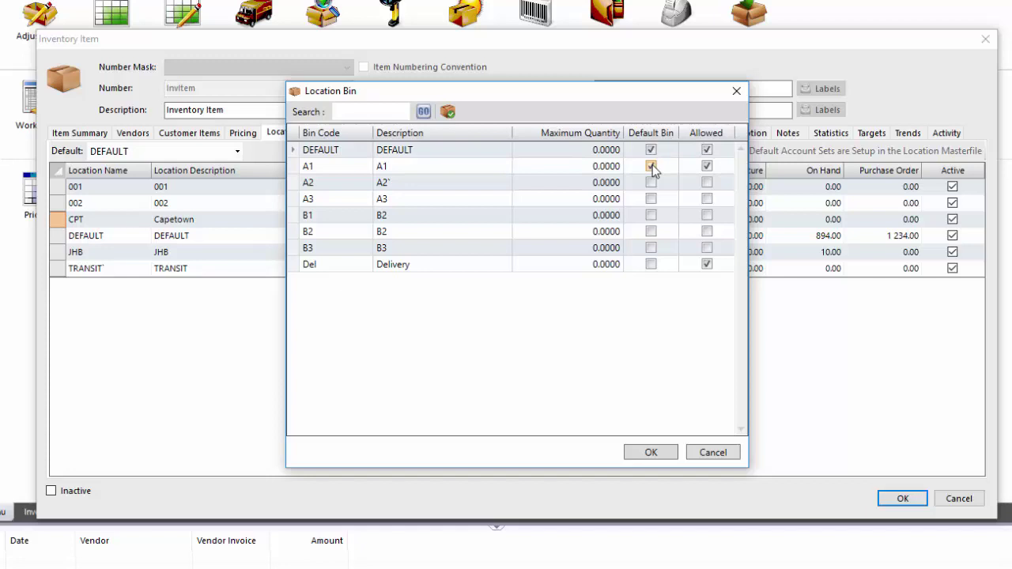
{"action": "left_click", "coordinate": [650, 452]}
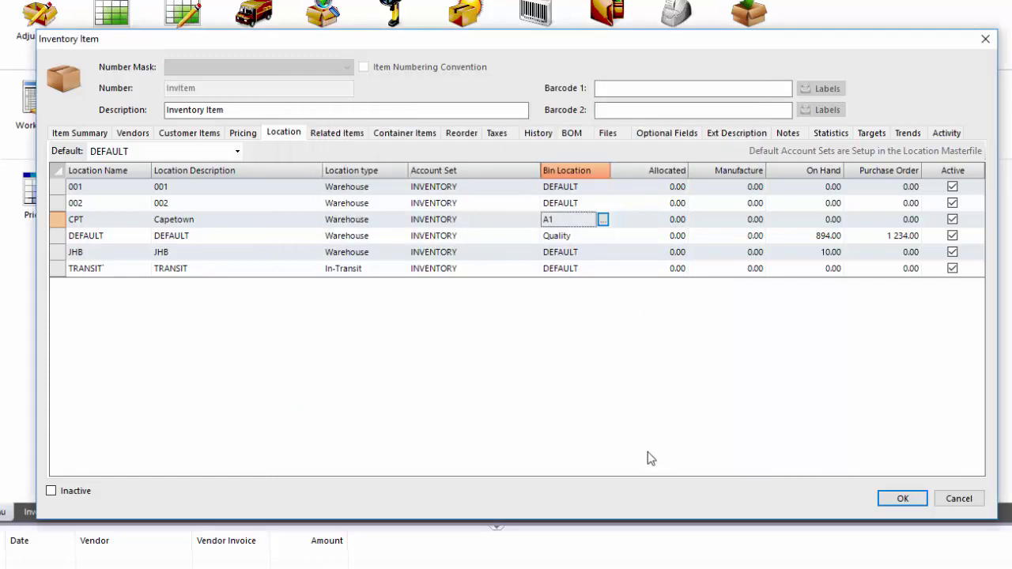
Allow bins A2, A3, B1, B2 and B3 for InvItem at CPT.
{"action": "left_click", "coordinate": [603, 220]}
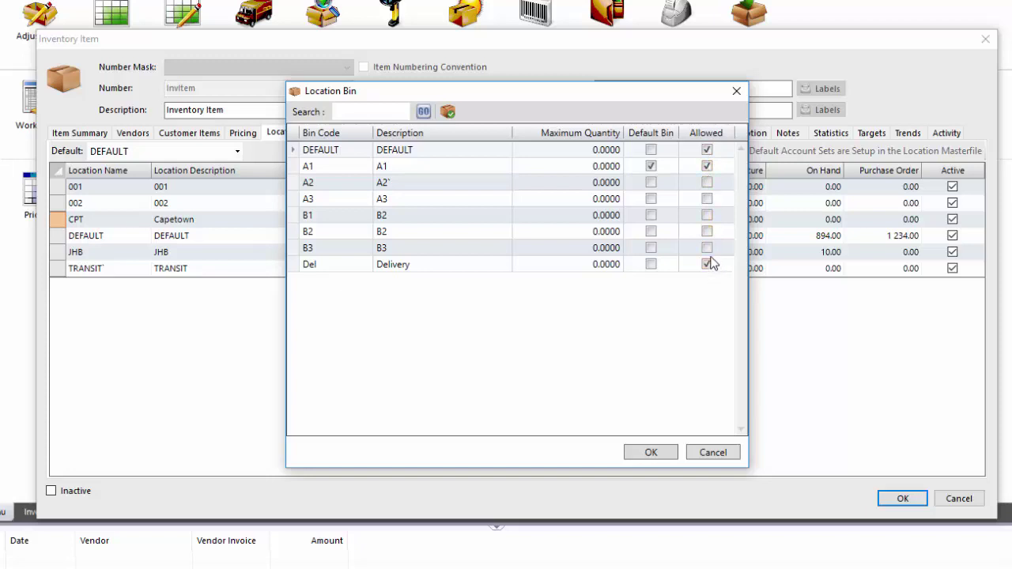
{"action": "left_click", "coordinate": [707, 248]}
{"action": "left_click", "coordinate": [707, 231]}
{"action": "left_click", "coordinate": [707, 215]}
{"action": "left_click", "coordinate": [707, 199]}
{"action": "left_click", "coordinate": [707, 183]}
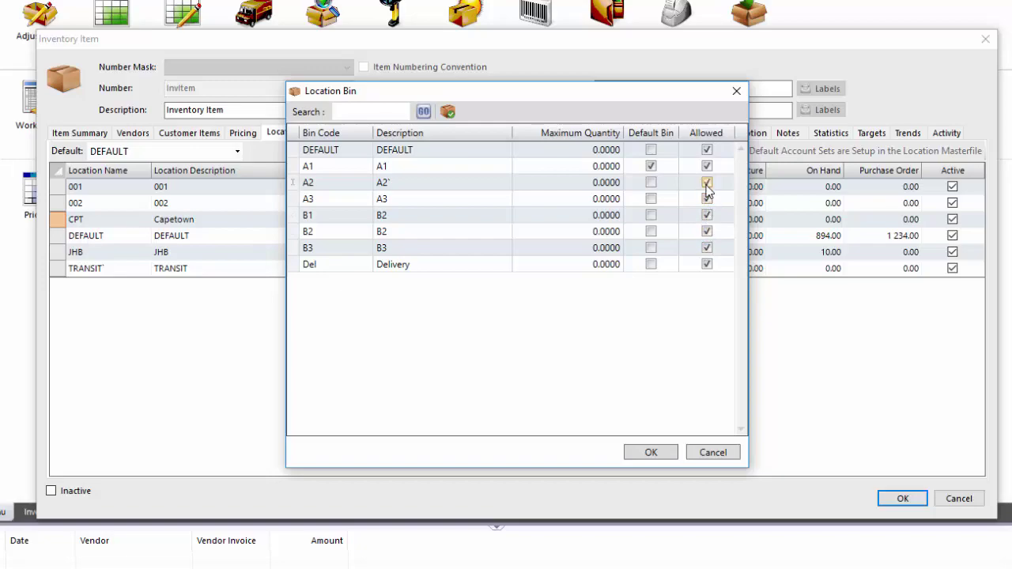
{"action": "left_click", "coordinate": [651, 453]}
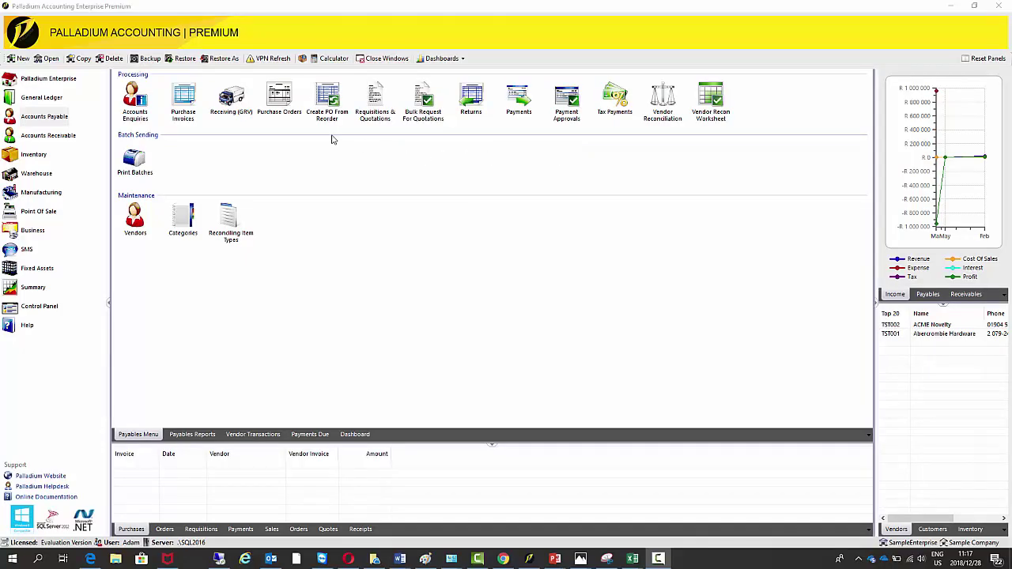
Start a purchase order for the chosen vendor with Inventory Item on the line.
{"action": "left_click", "coordinate": [275, 115]}
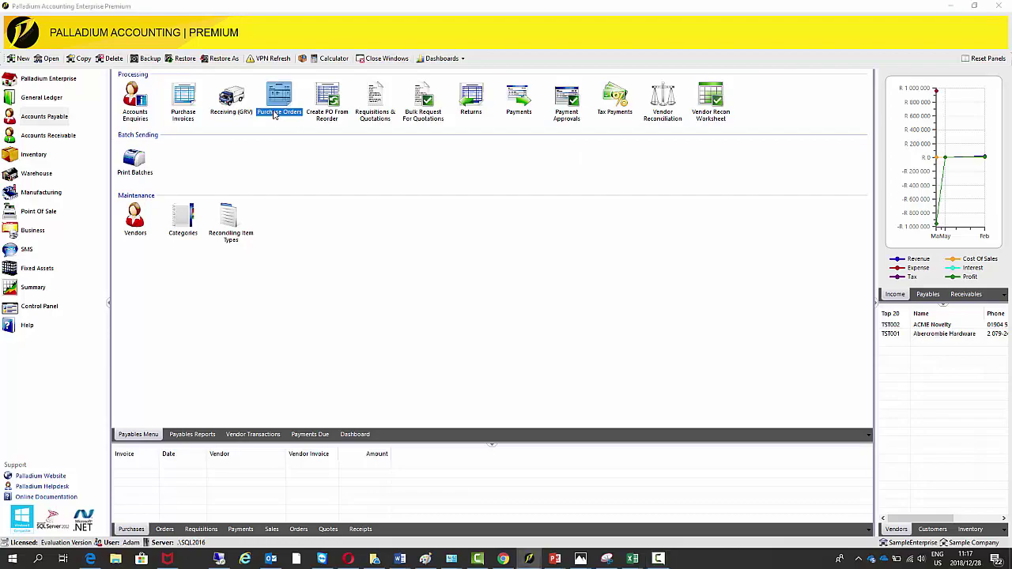
{"action": "left_click", "coordinate": [302, 179]}
{"action": "double_click", "coordinate": [345, 360]}
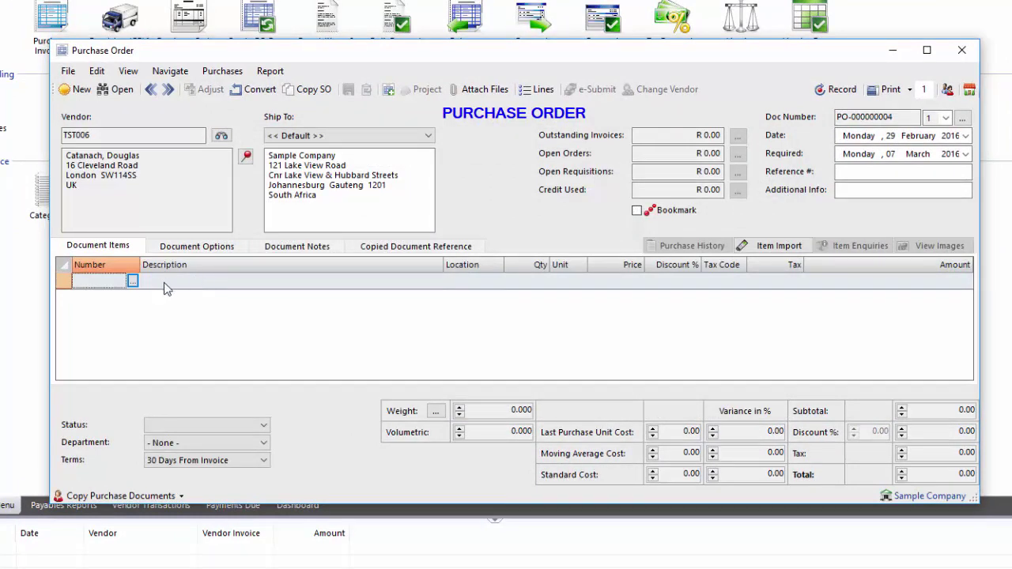
{"action": "left_click", "coordinate": [132, 282]}
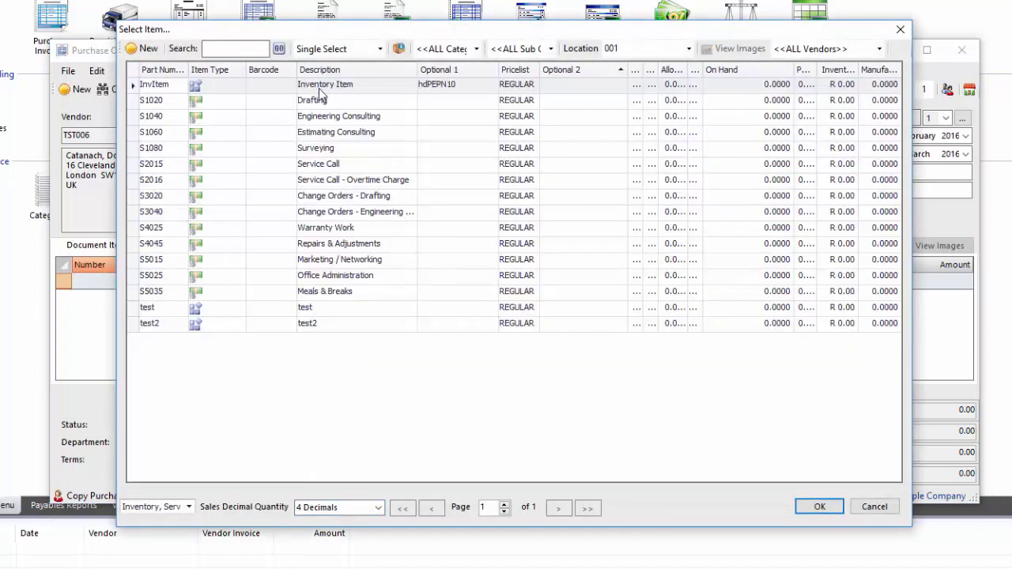
{"action": "double_click", "coordinate": [326, 90]}
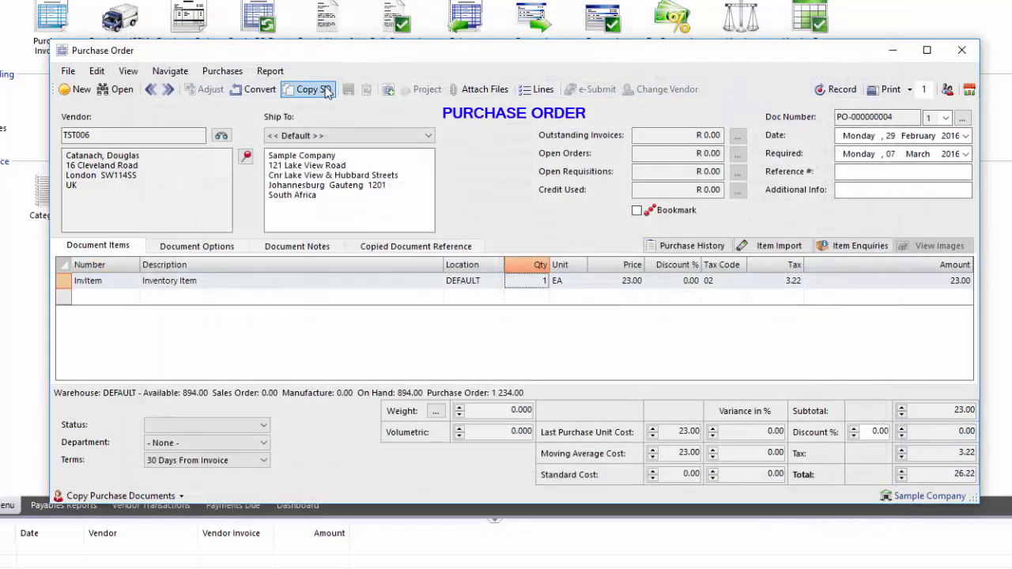
Deliver the line to location CPT, quantity 100, and record the order.
{"action": "left_click", "coordinate": [477, 278]}
{"action": "left_click", "coordinate": [501, 283]}
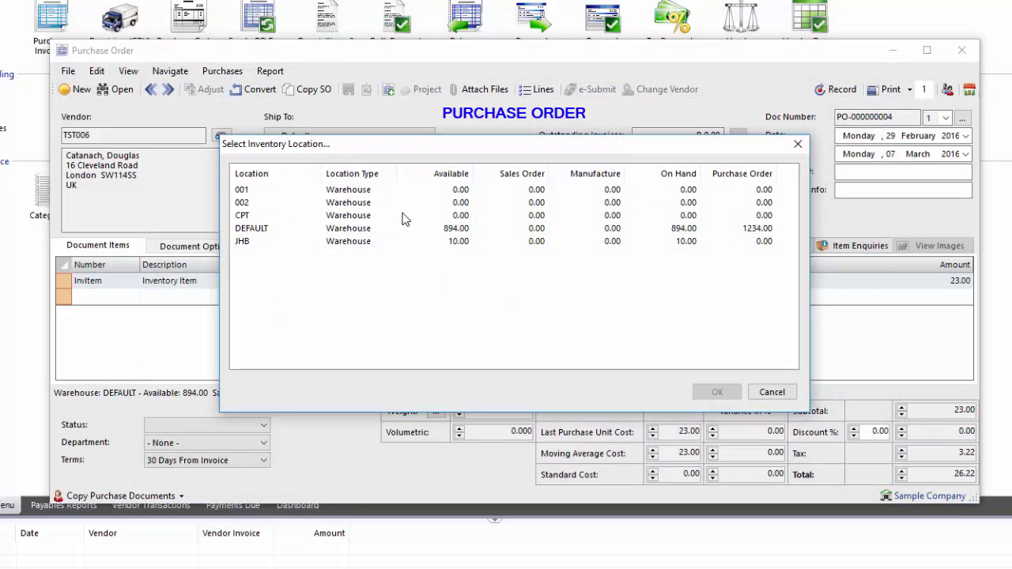
{"action": "double_click", "coordinate": [403, 216]}
{"action": "left_click", "coordinate": [525, 284]}
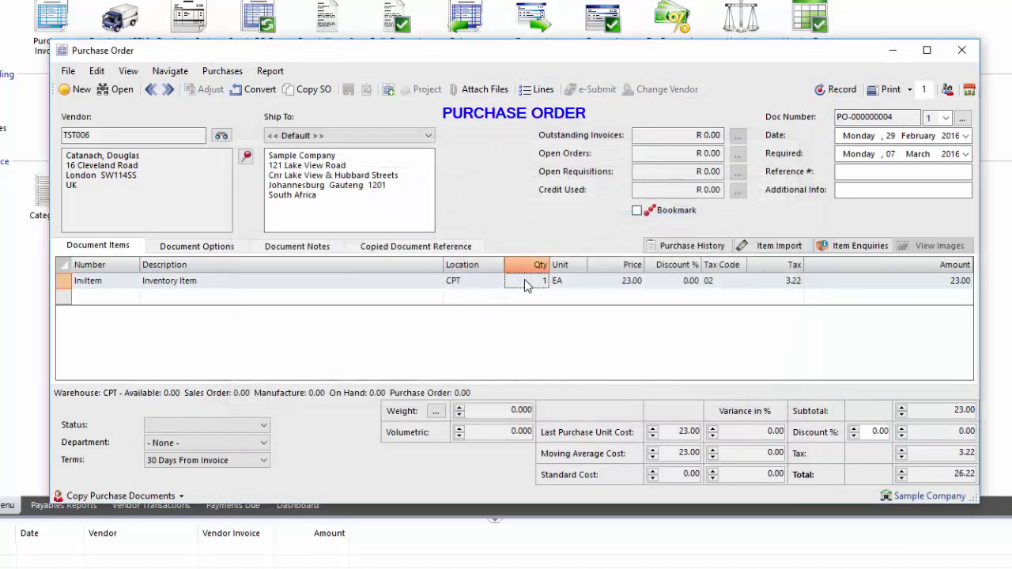
{"action": "type", "text": "100"}
{"action": "key", "text": "Return"}
{"action": "left_click", "coordinate": [837, 89]}
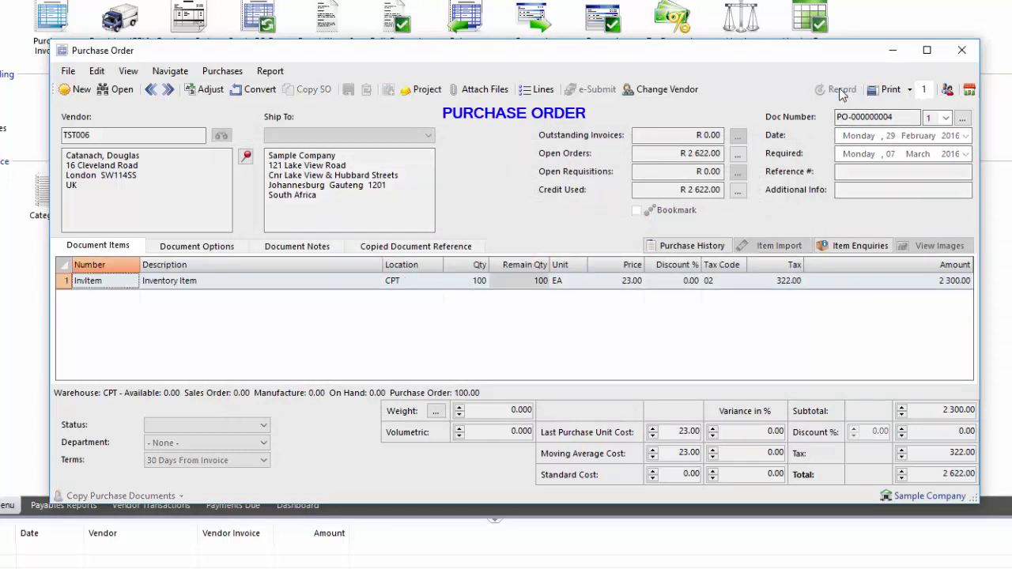
Start a goods receipt and load the Inventory Item purchase order.
{"action": "left_click", "coordinate": [962, 50]}
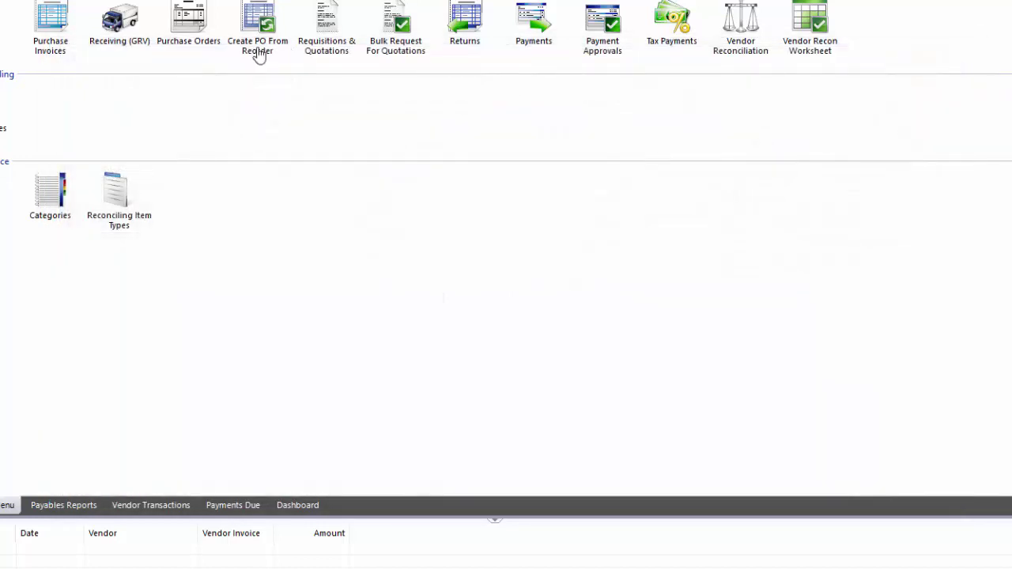
{"action": "double_click", "coordinate": [123, 31]}
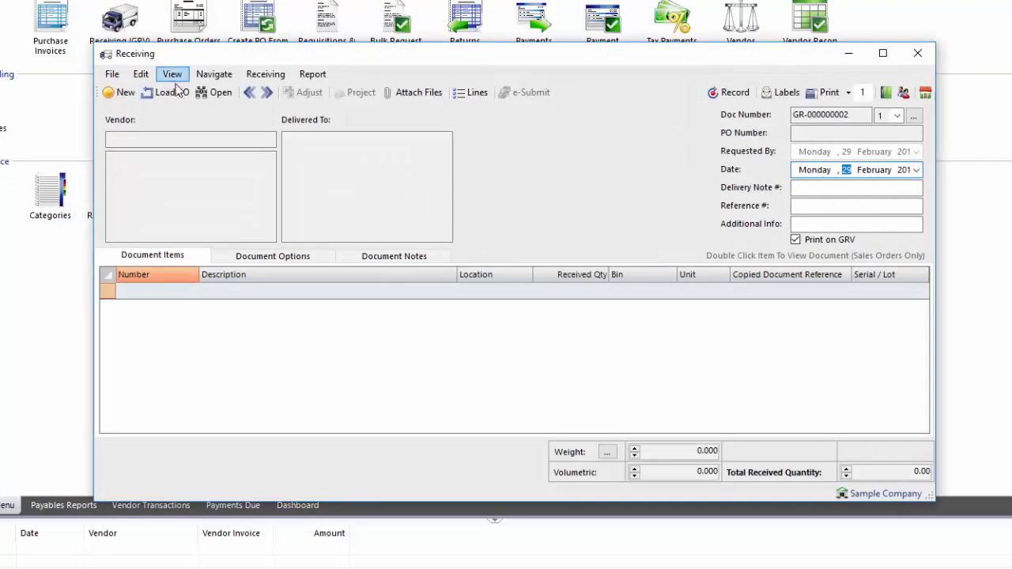
{"action": "left_click", "coordinate": [168, 93]}
{"action": "double_click", "coordinate": [248, 159]}
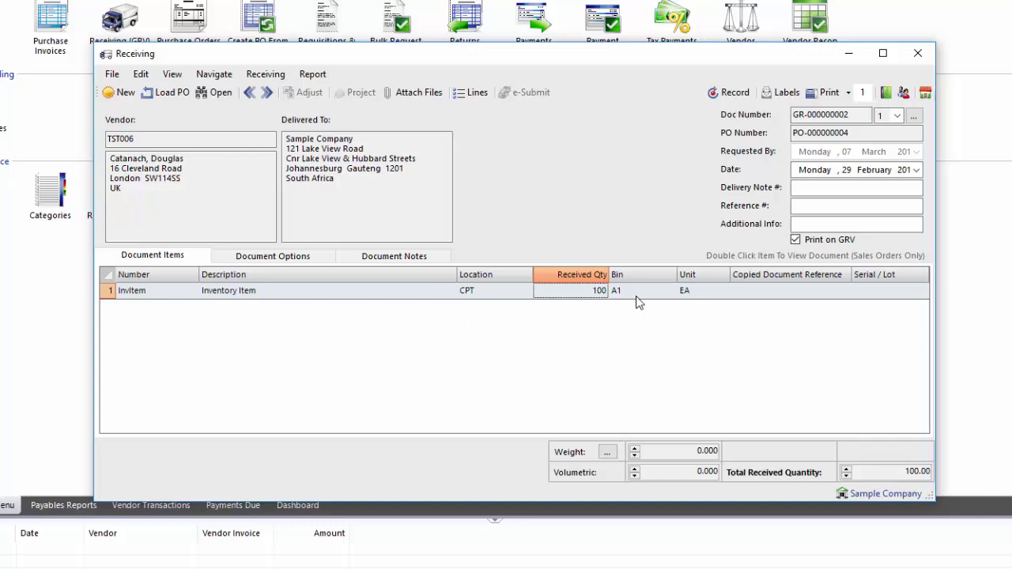
{"action": "left_click", "coordinate": [729, 92]}
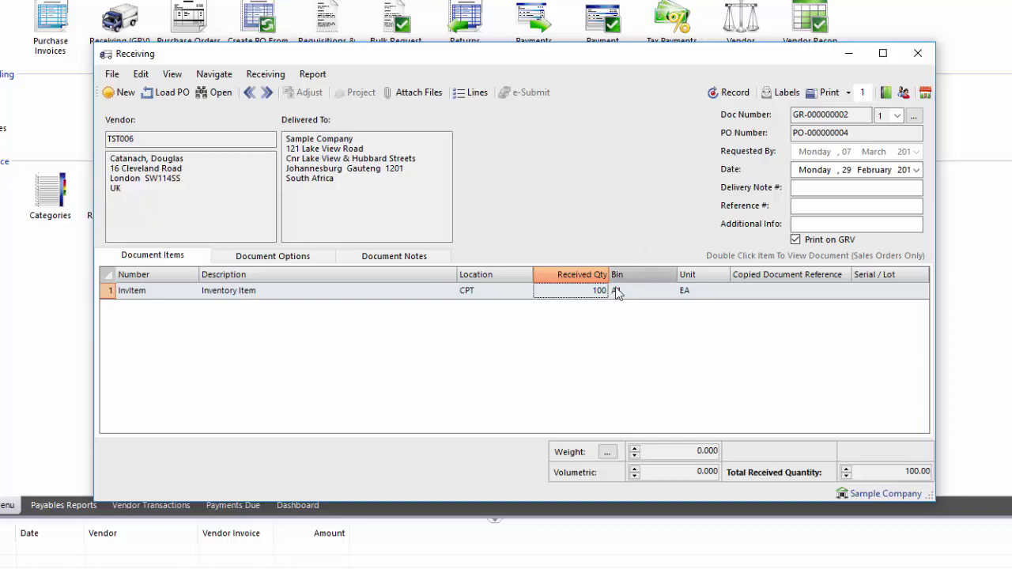
Split the 100 received units, 50 to bin A1 and 50 to B1, and record.
{"action": "left_click", "coordinate": [639, 291]}
{"action": "left_click", "coordinate": [670, 291]}
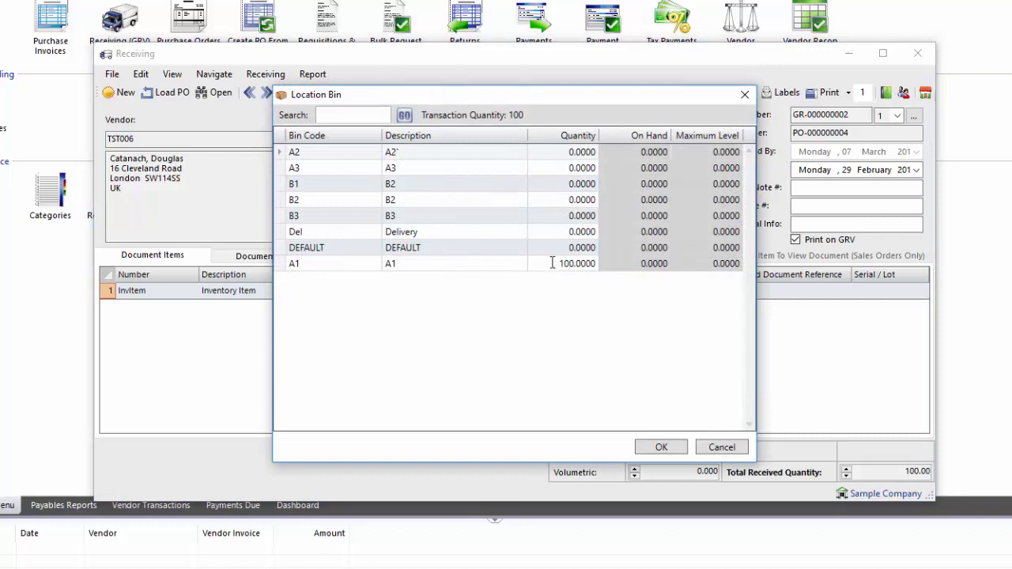
{"action": "key", "text": "Return"}
{"action": "left_click", "coordinate": [670, 291]}
{"action": "left_click", "coordinate": [563, 262]}
{"action": "left_click_drag", "start_coordinate": [563, 262], "coordinate": [609, 273]}
{"action": "type", "text": "50"}
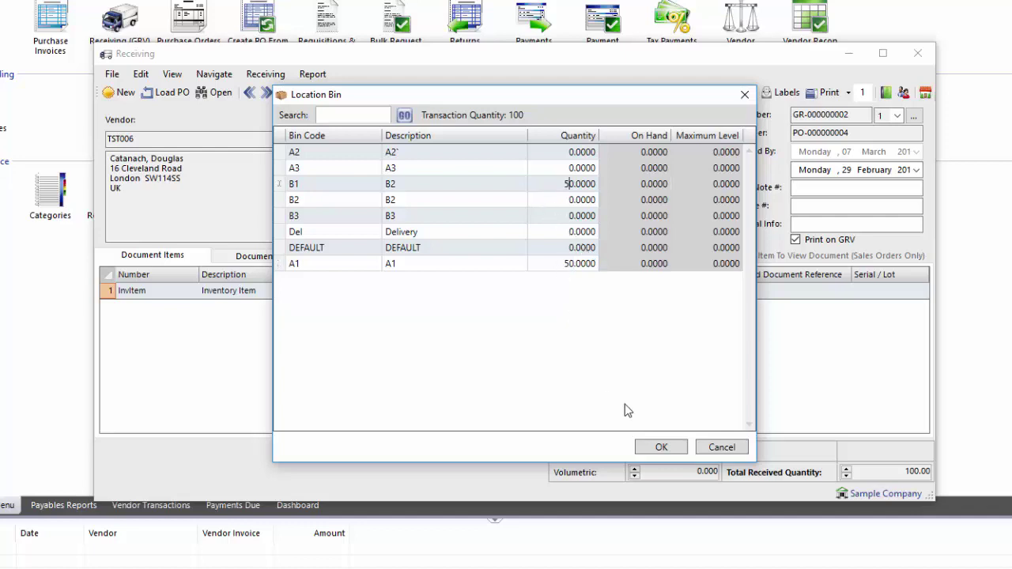
{"action": "left_click", "coordinate": [658, 447]}
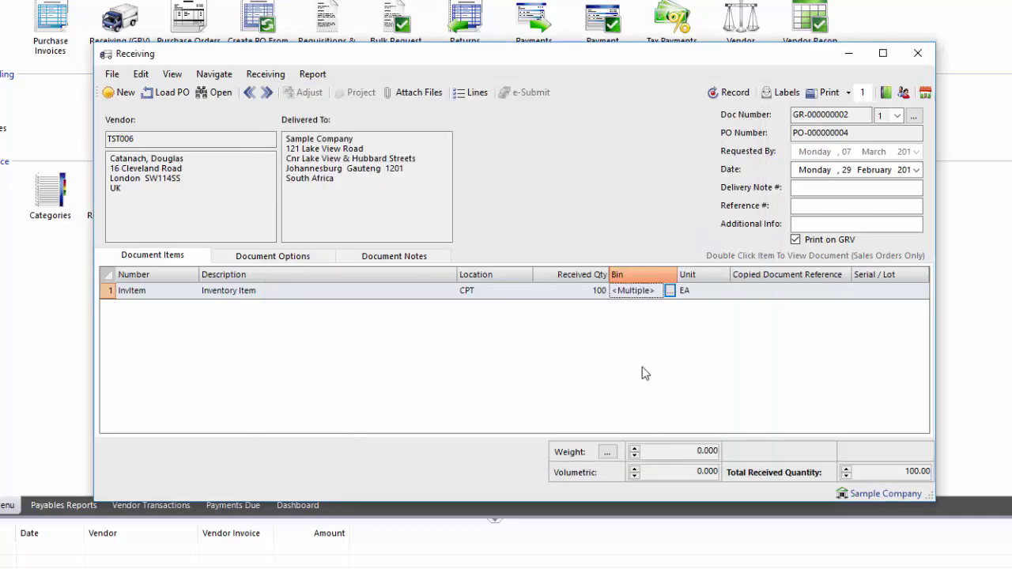
{"action": "left_click", "coordinate": [720, 93]}
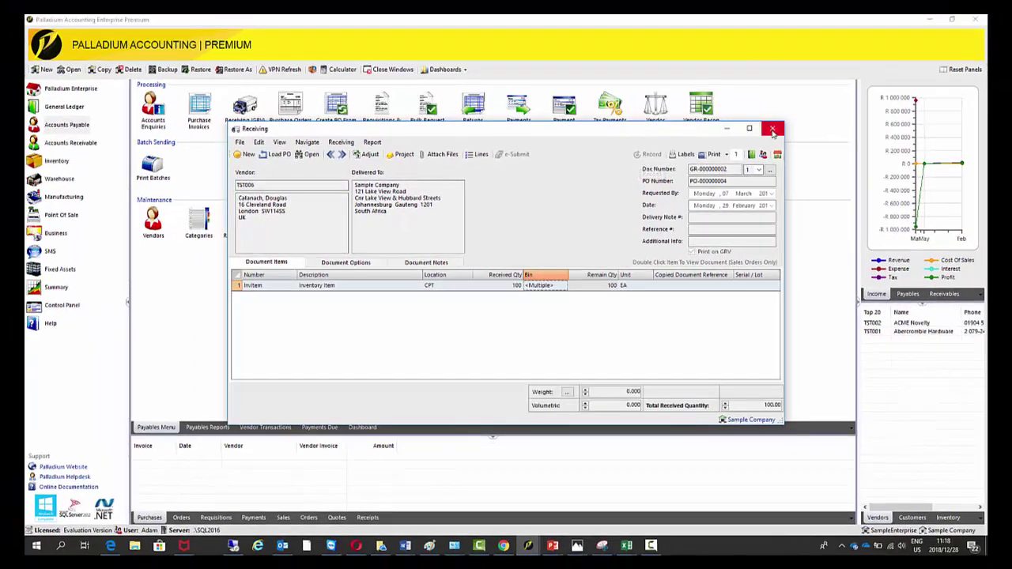
Check InvItem's CPT bins in Inventory Enquiries sorted by On Hand: 50 each in A1, B1.
{"action": "left_click", "coordinate": [773, 130]}
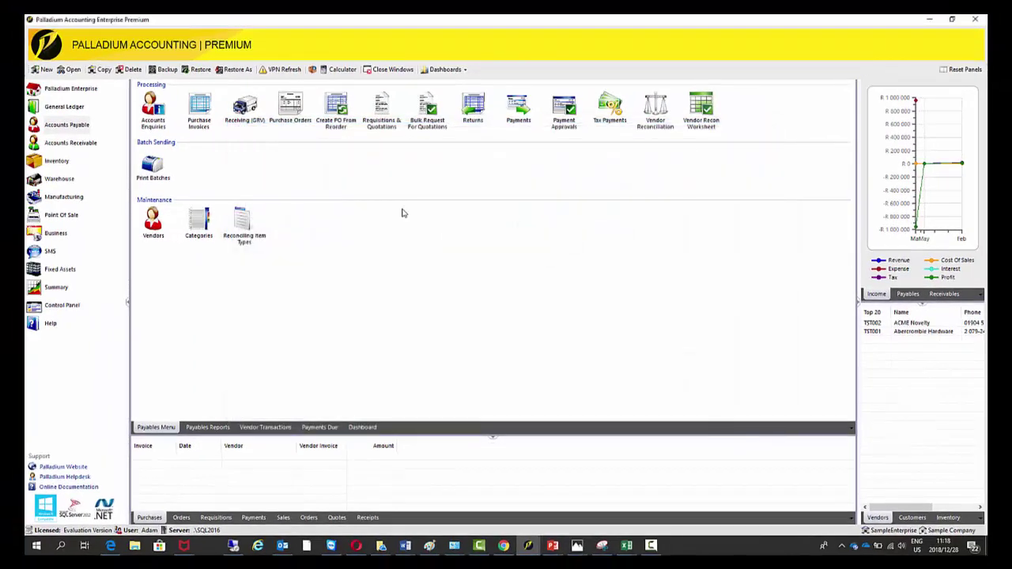
{"action": "left_click", "coordinate": [63, 163]}
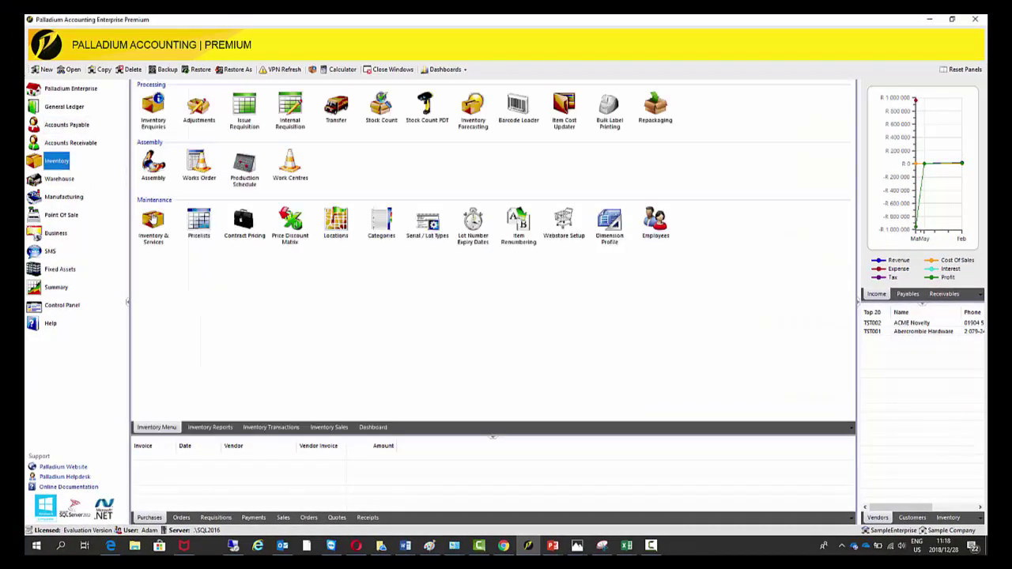
{"action": "left_click", "coordinate": [152, 104]}
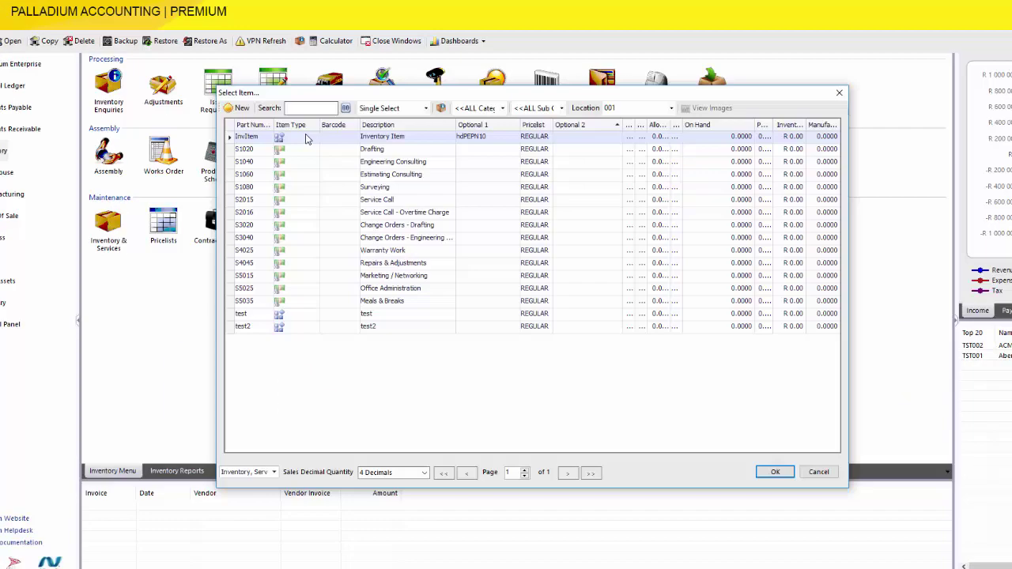
{"action": "double_click", "coordinate": [308, 138]}
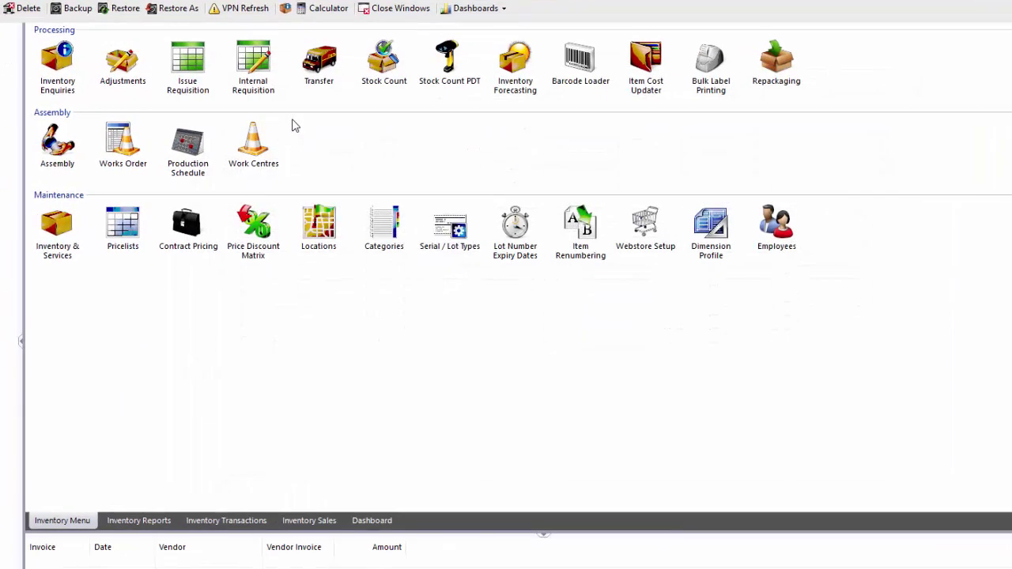
{"action": "left_click", "coordinate": [322, 197]}
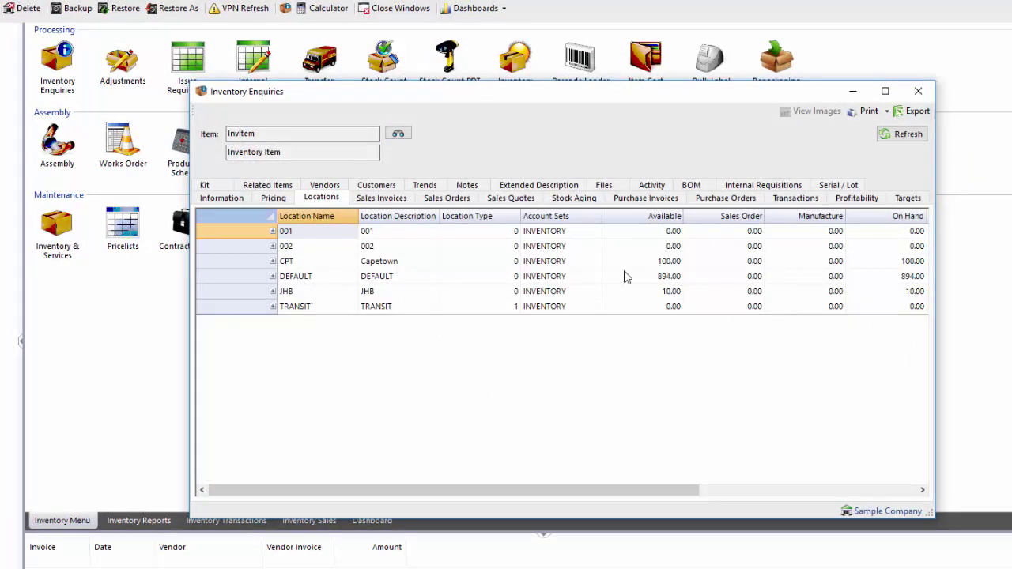
{"action": "left_click", "coordinate": [273, 261]}
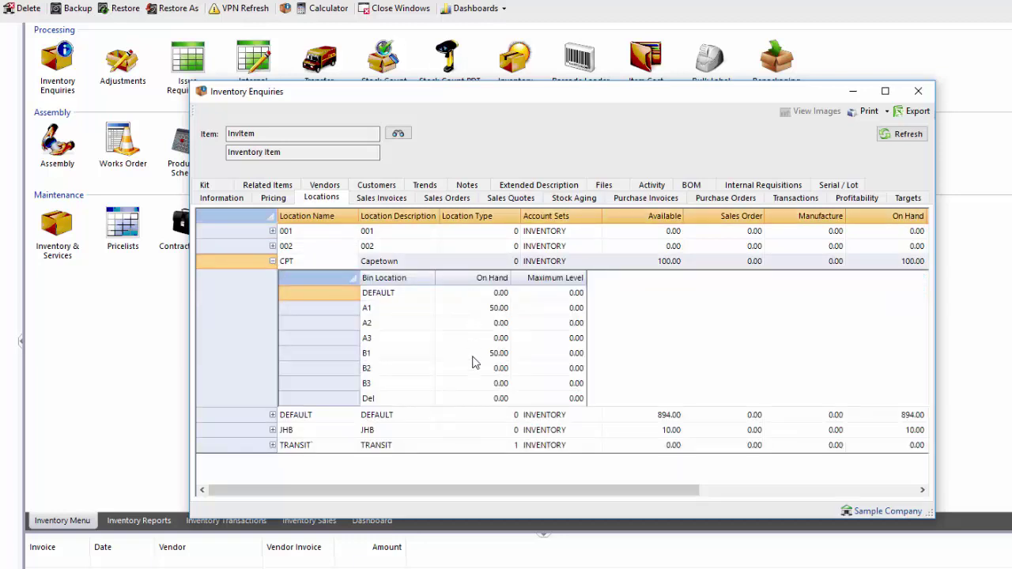
{"action": "left_click", "coordinate": [477, 279]}
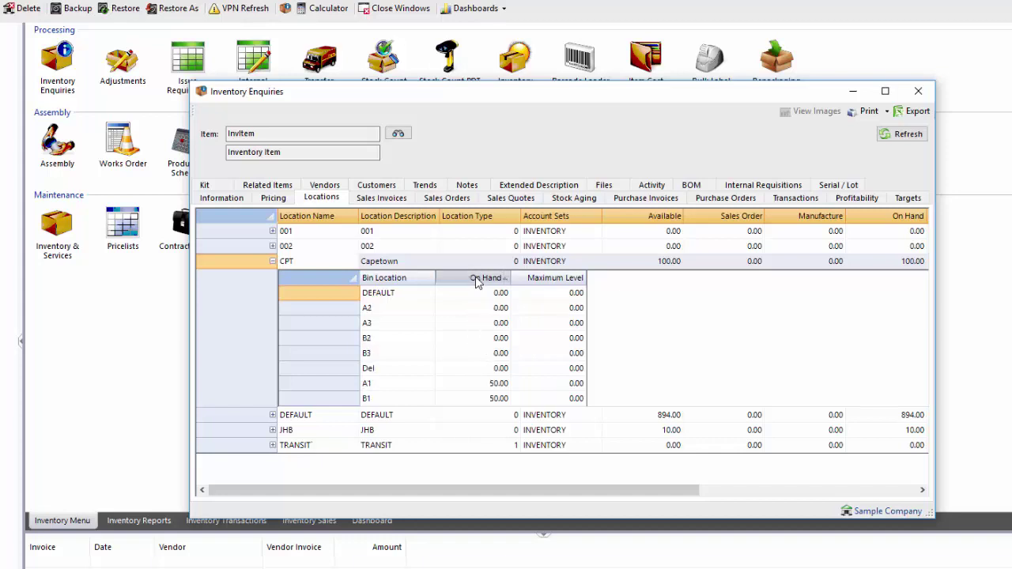
{"action": "left_click", "coordinate": [478, 280]}
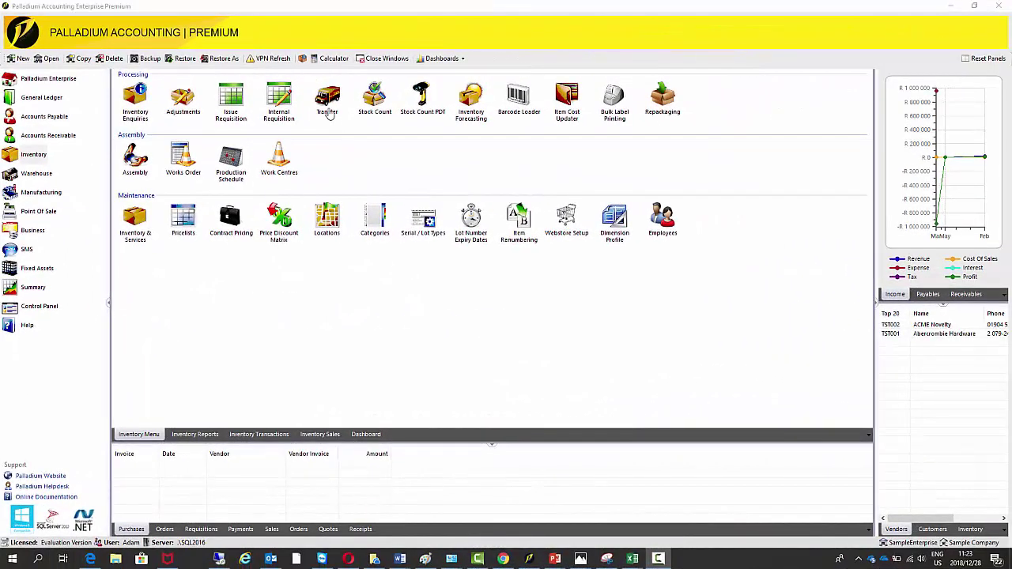
Start a new inventory transfer with CPT as both the source and destination location.
{"action": "left_click", "coordinate": [325, 106]}
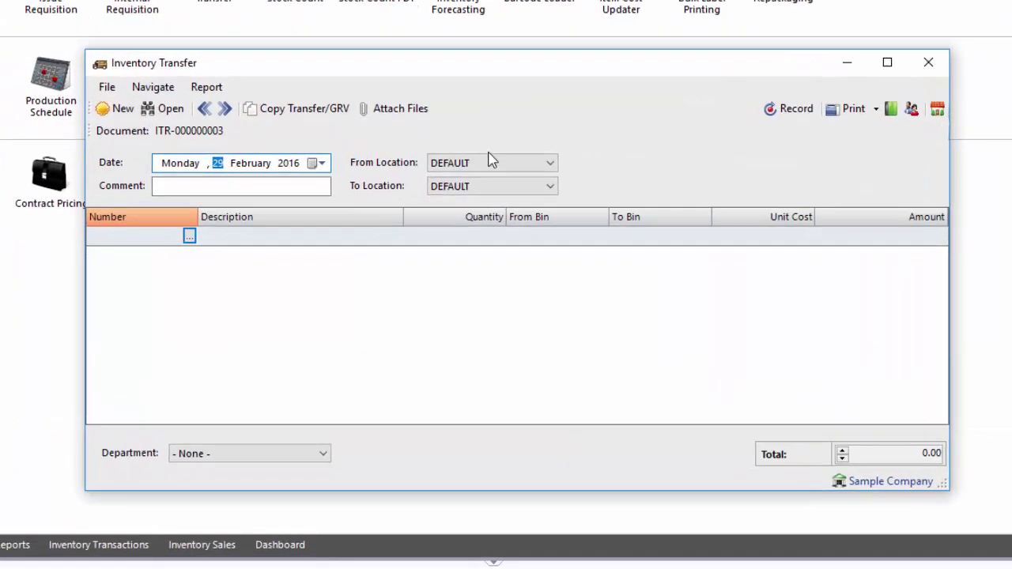
{"action": "left_click", "coordinate": [490, 209]}
{"action": "left_click", "coordinate": [482, 204]}
{"action": "left_click", "coordinate": [479, 187]}
{"action": "left_click", "coordinate": [466, 225]}
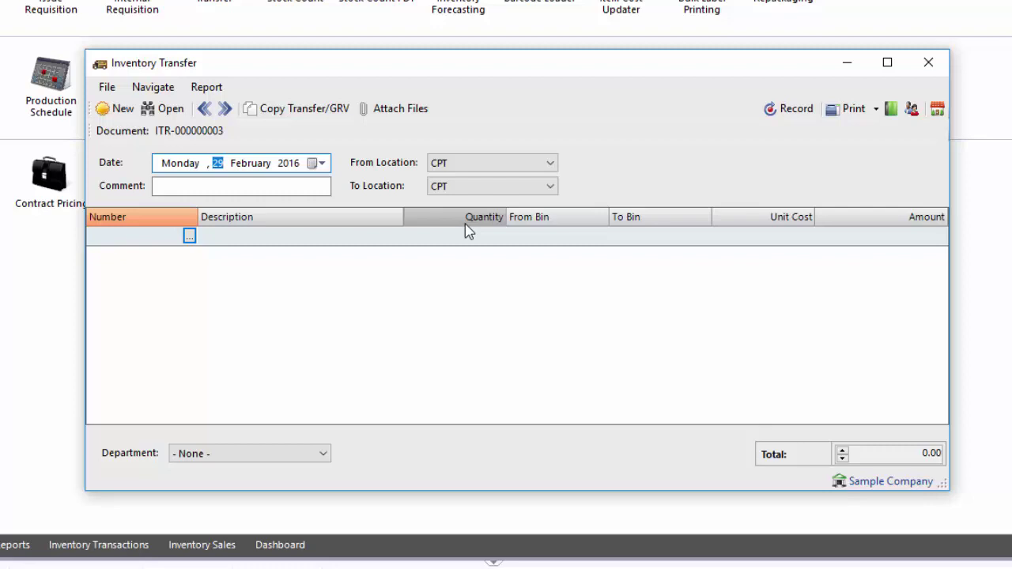
Add a line moving 20 InvItem from bin A1 to bin A3, record the transfer and close it.
{"action": "left_click", "coordinate": [190, 236]}
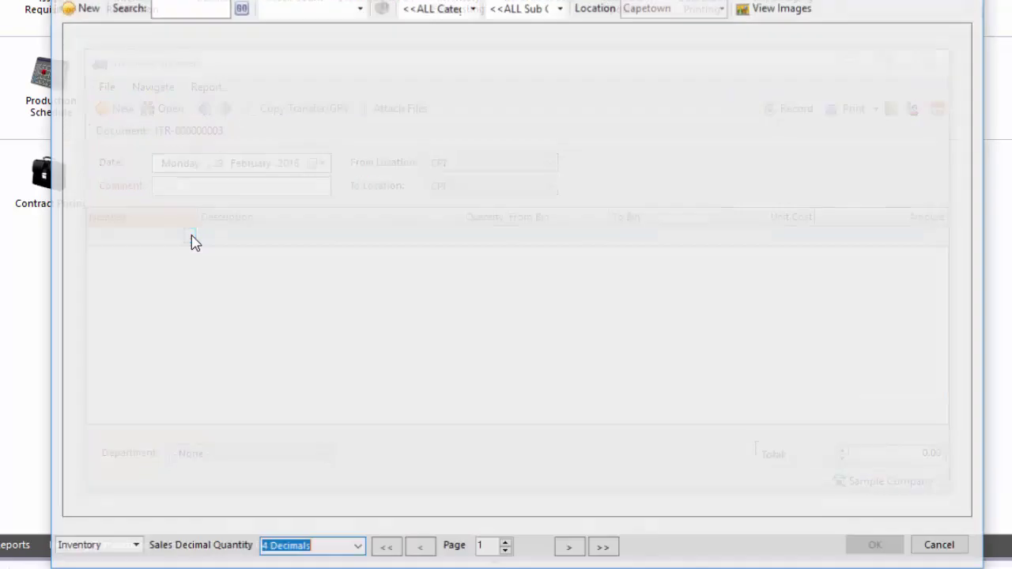
{"action": "double_click", "coordinate": [376, 52]}
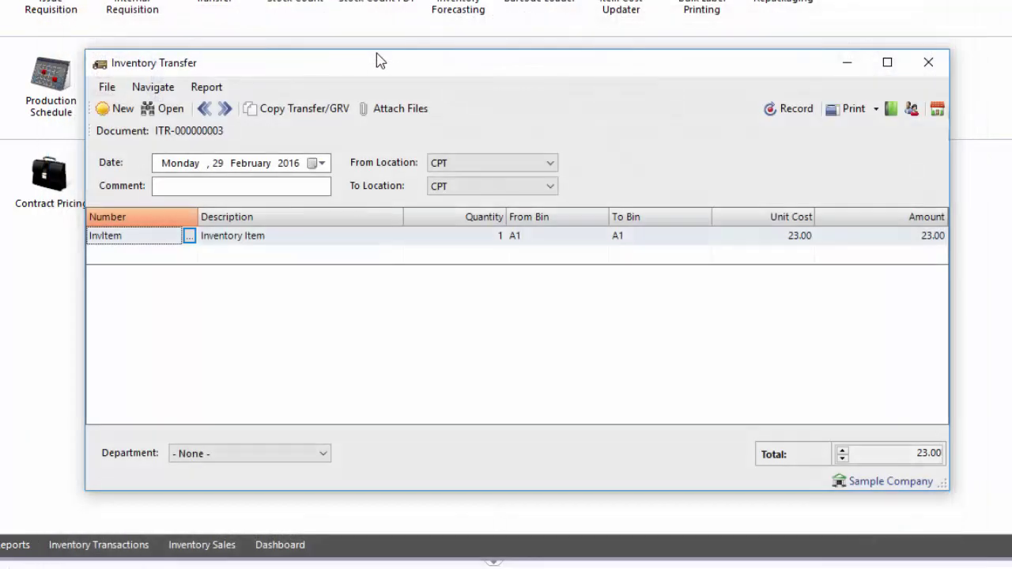
{"action": "left_click", "coordinate": [459, 244]}
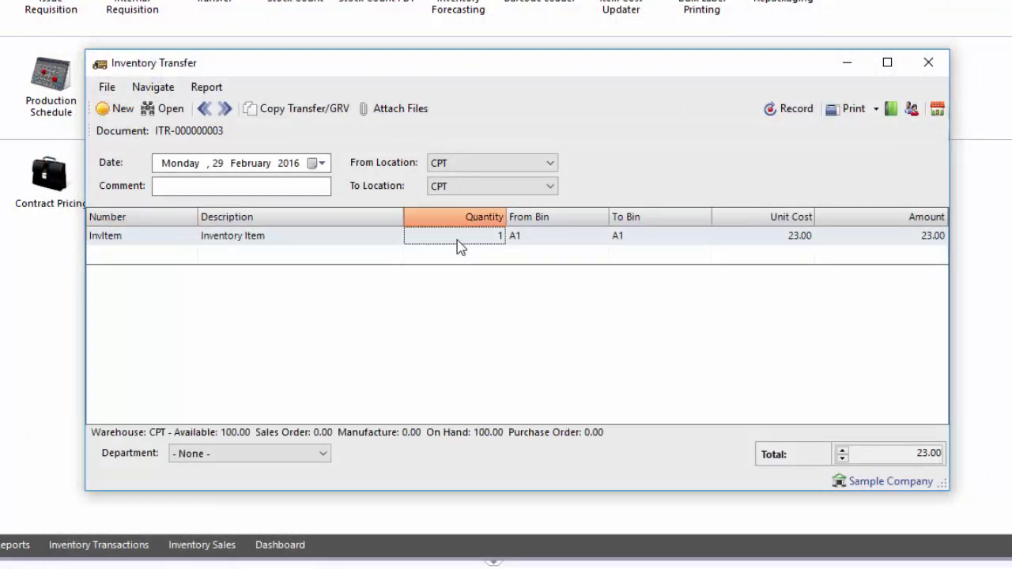
{"action": "type", "text": "20"}
{"action": "left_click", "coordinate": [553, 244]}
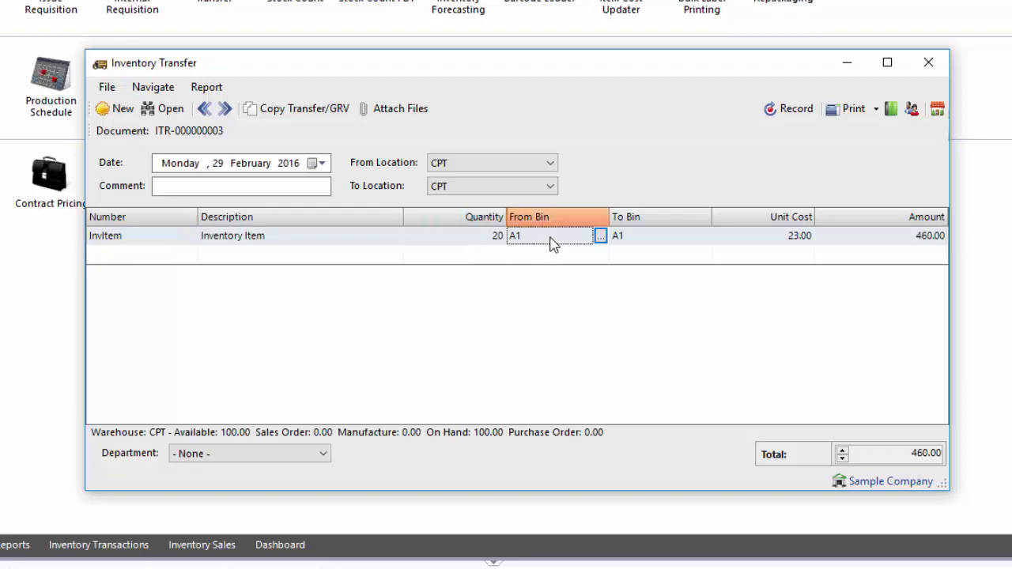
{"action": "left_click", "coordinate": [658, 237]}
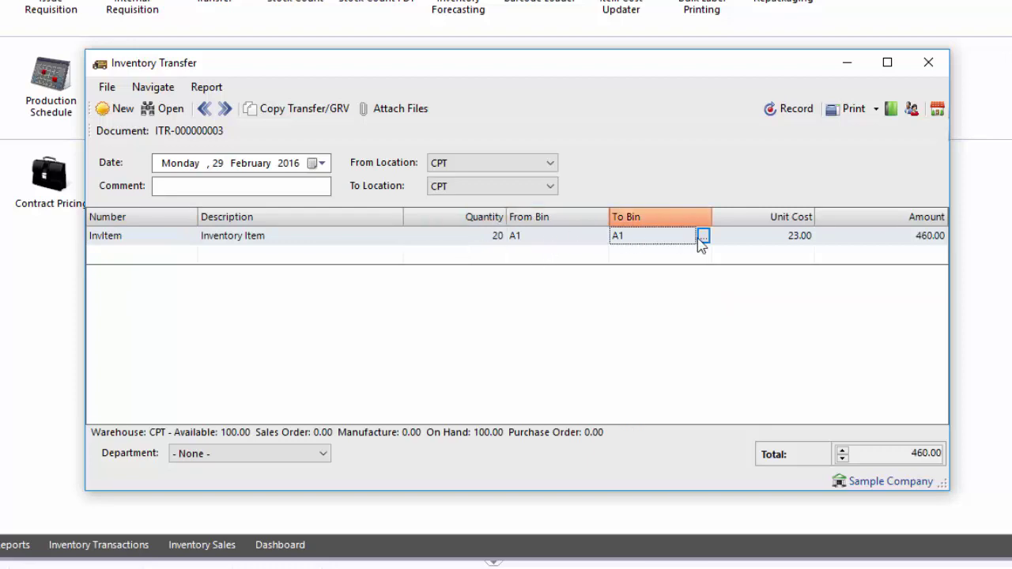
{"action": "left_click", "coordinate": [703, 237]}
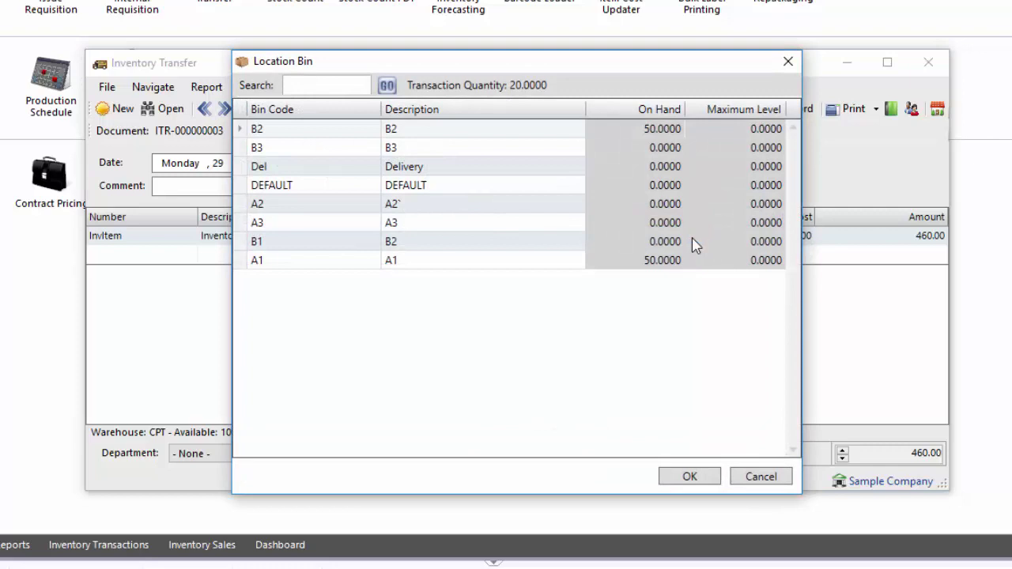
{"action": "left_click", "coordinate": [624, 227]}
{"action": "double_click", "coordinate": [624, 227]}
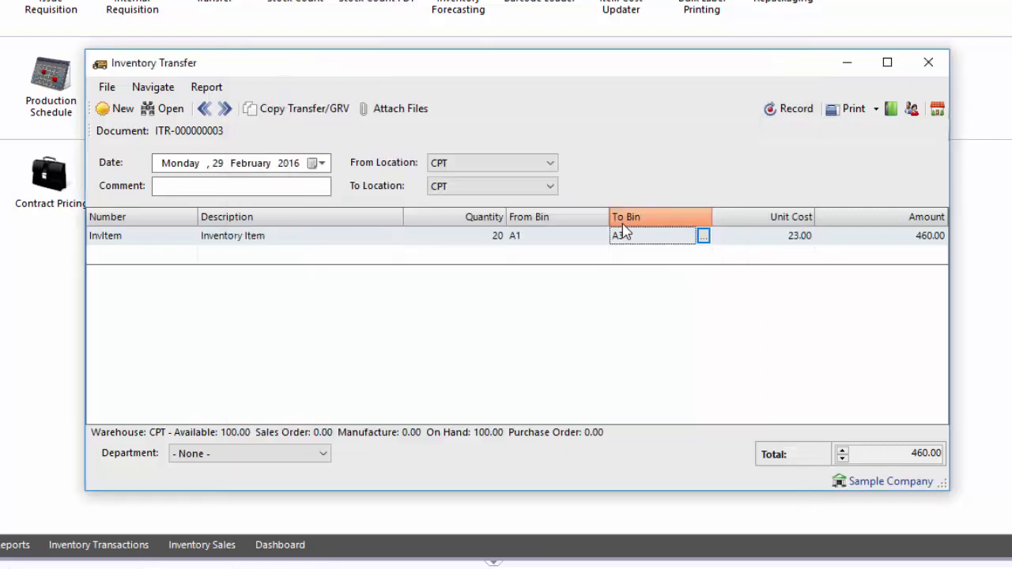
{"action": "left_click", "coordinate": [781, 109]}
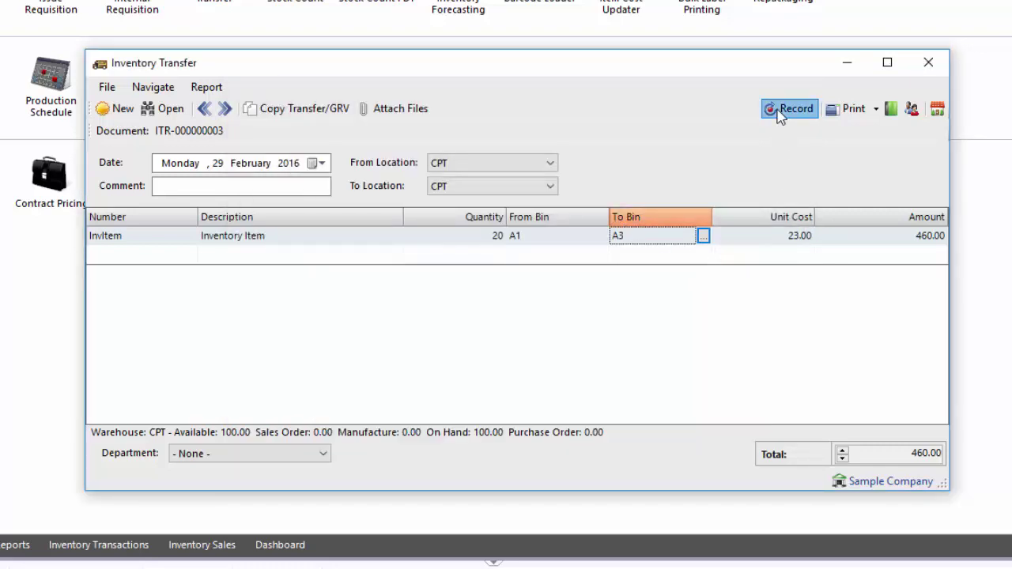
{"action": "left_click", "coordinate": [925, 67]}
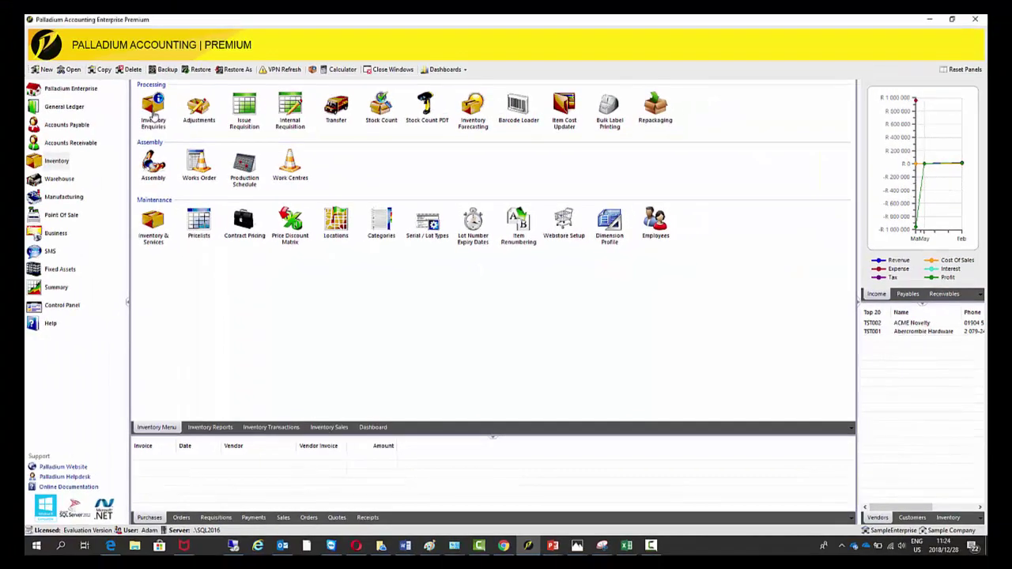
Enquire on InvItem's CPT bins under Locations, sorted by On Hand descending: B2 50, A1 30, A3 20.
{"action": "left_click", "coordinate": [153, 113]}
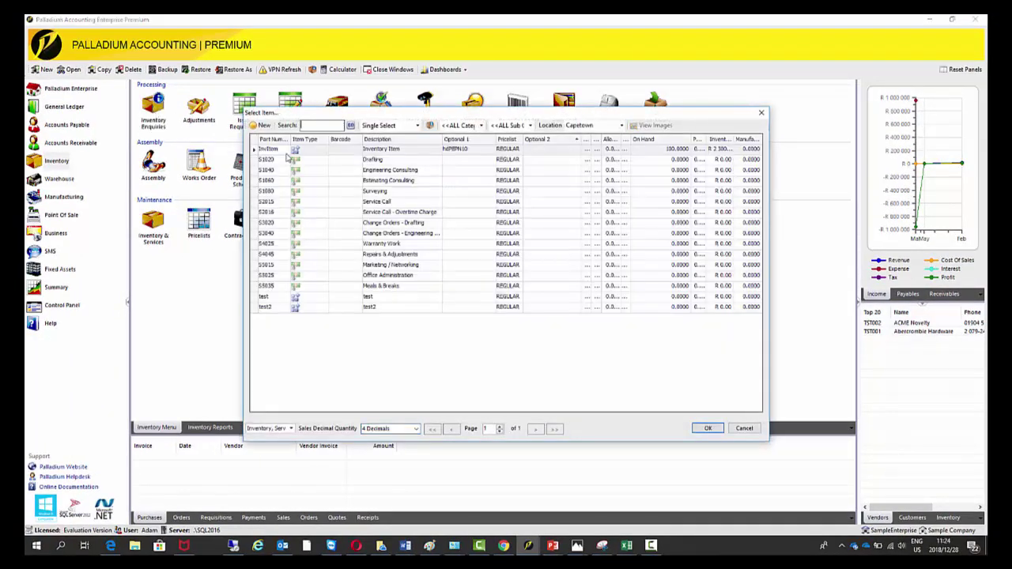
{"action": "double_click", "coordinate": [317, 153]}
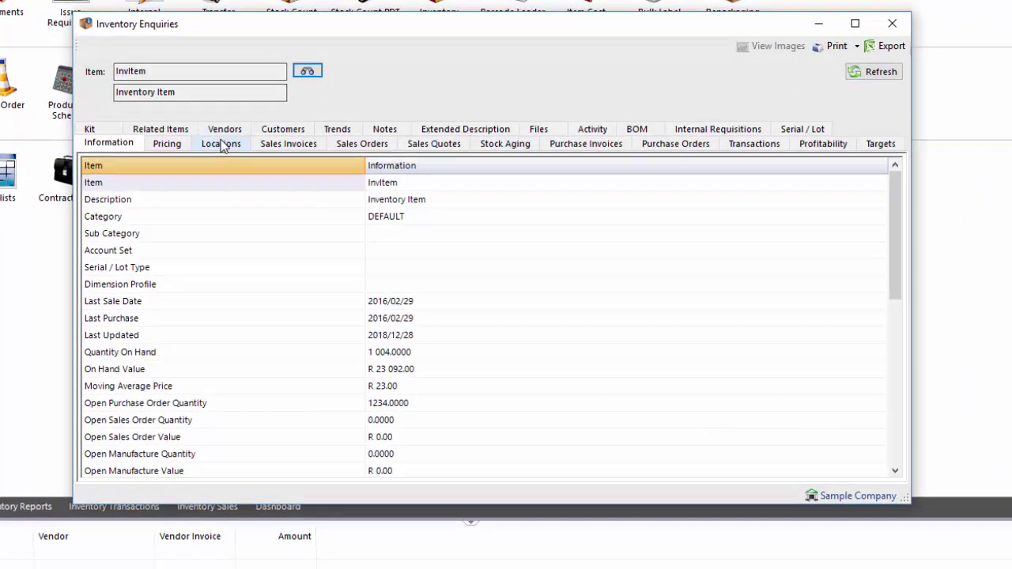
{"action": "left_click", "coordinate": [256, 160]}
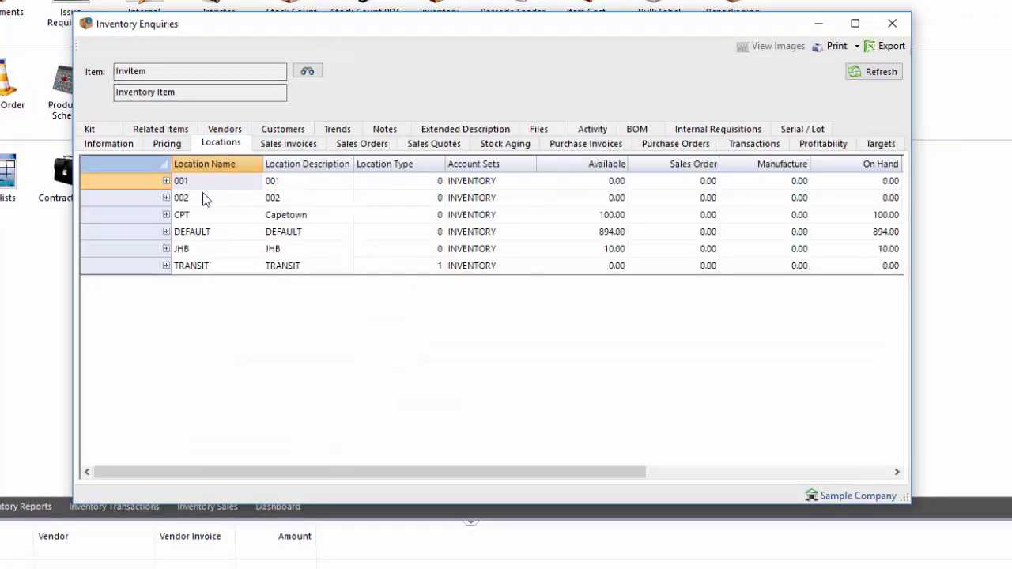
{"action": "left_click", "coordinate": [166, 214]}
{"action": "left_click", "coordinate": [360, 235]}
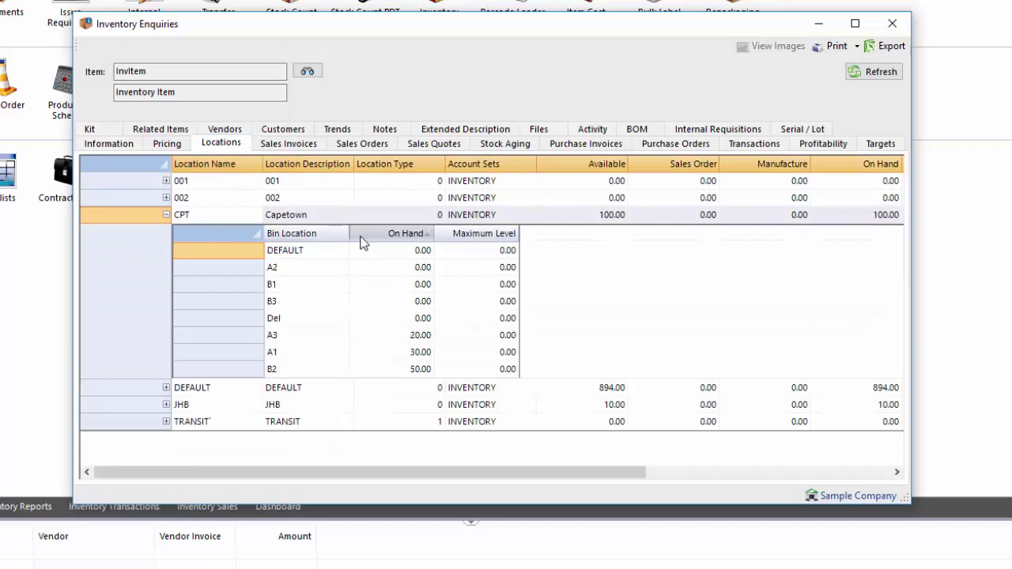
{"action": "left_click", "coordinate": [361, 235]}
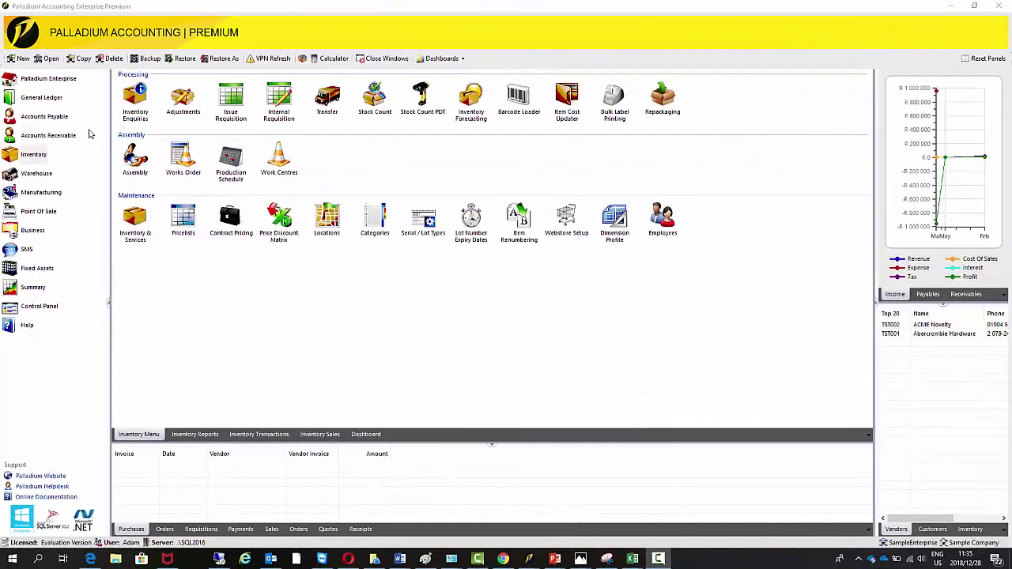
Start a sales invoice in Accounts Receivable for the customer, with an InvItem line at location CPT.
{"action": "left_click", "coordinate": [80, 136]}
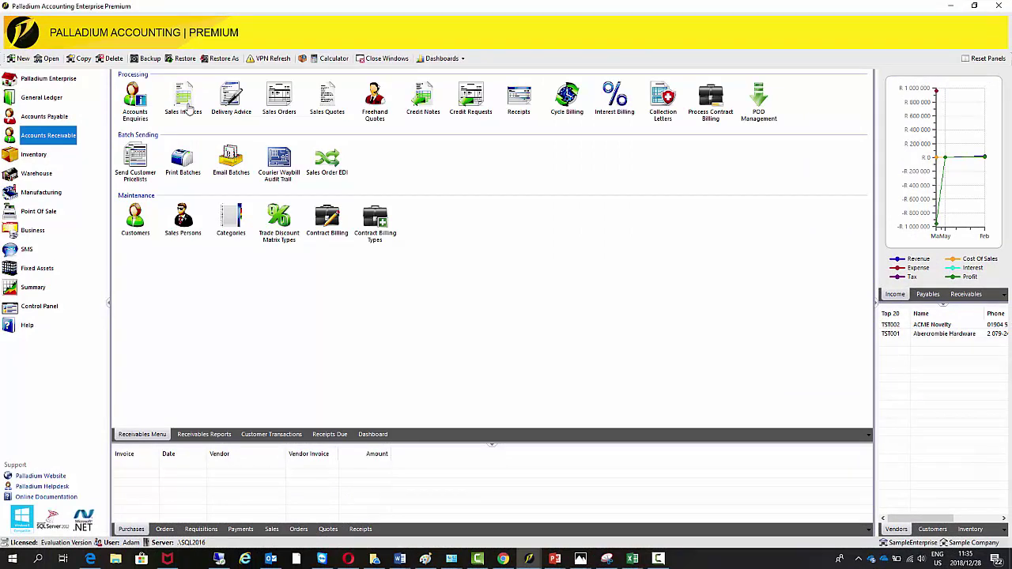
{"action": "double_click", "coordinate": [185, 103]}
{"action": "left_click", "coordinate": [287, 187]}
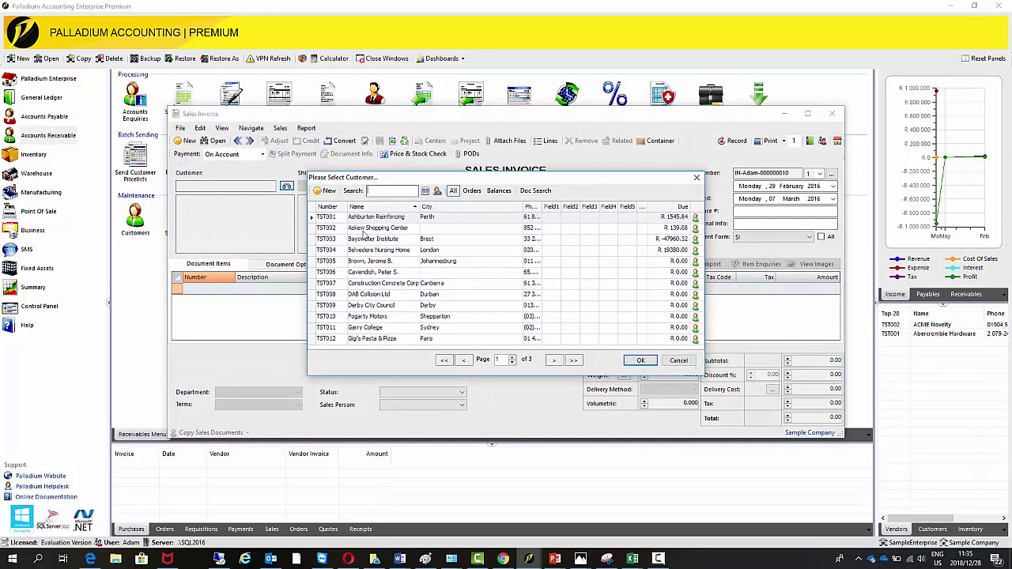
{"action": "double_click", "coordinate": [340, 251]}
{"action": "left_click", "coordinate": [230, 287]}
{"action": "double_click", "coordinate": [346, 143]}
{"action": "left_click", "coordinate": [455, 288]}
{"action": "left_click", "coordinate": [469, 289]}
{"action": "double_click", "coordinate": [425, 233]}
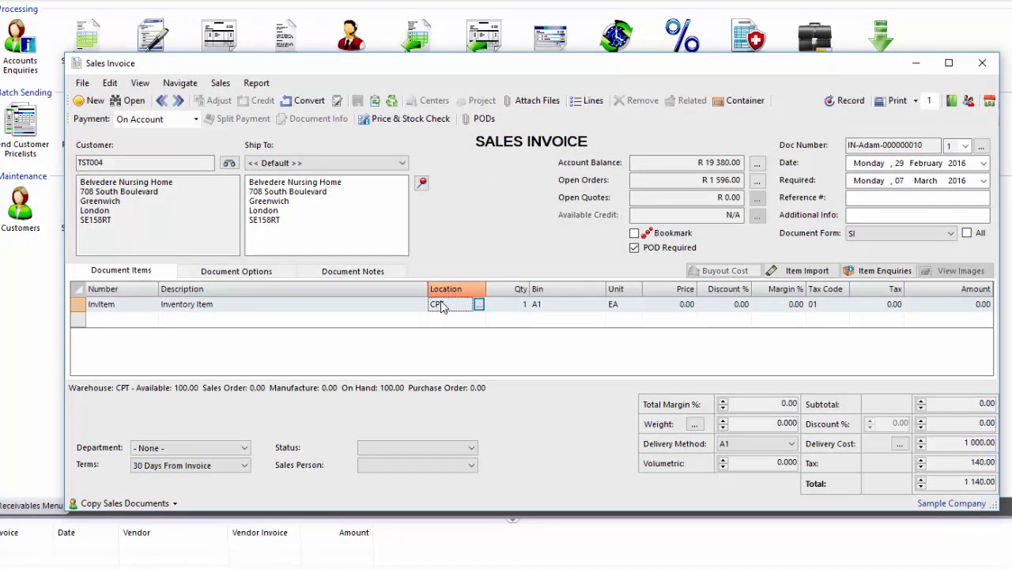
Set quantity 40, picking 30 from bin A1 and 10 from bin A3, then discard the invoice.
{"action": "left_click", "coordinate": [514, 310]}
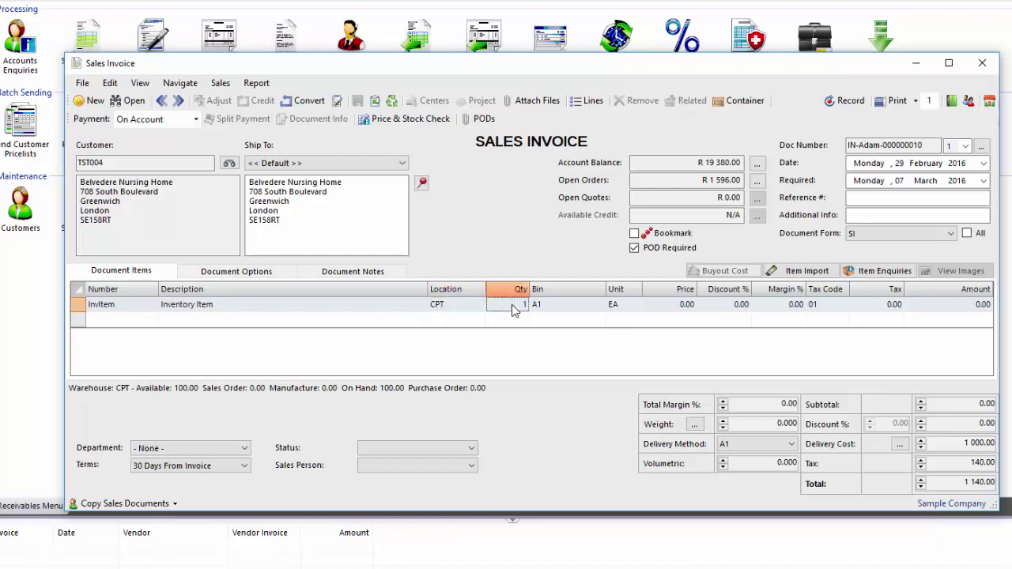
{"action": "type", "text": "40"}
{"action": "left_click", "coordinate": [568, 311]}
{"action": "left_click", "coordinate": [599, 305]}
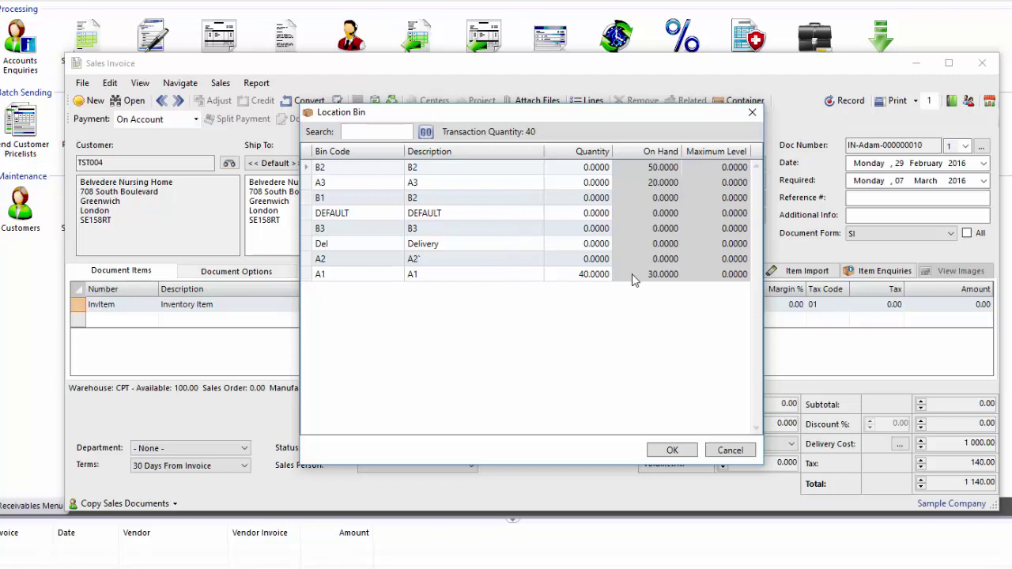
{"action": "key", "text": "Return"}
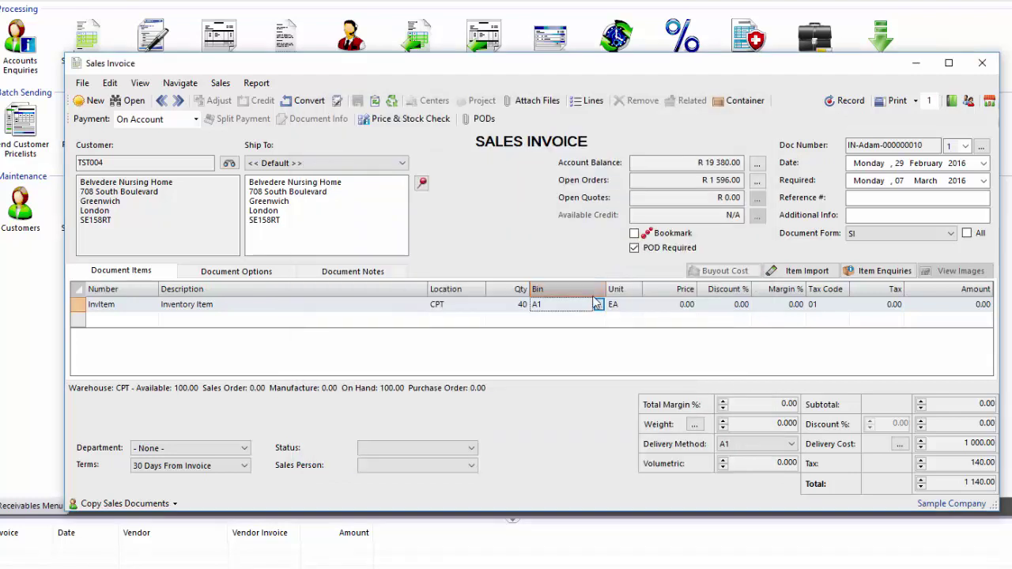
{"action": "left_click", "coordinate": [599, 308]}
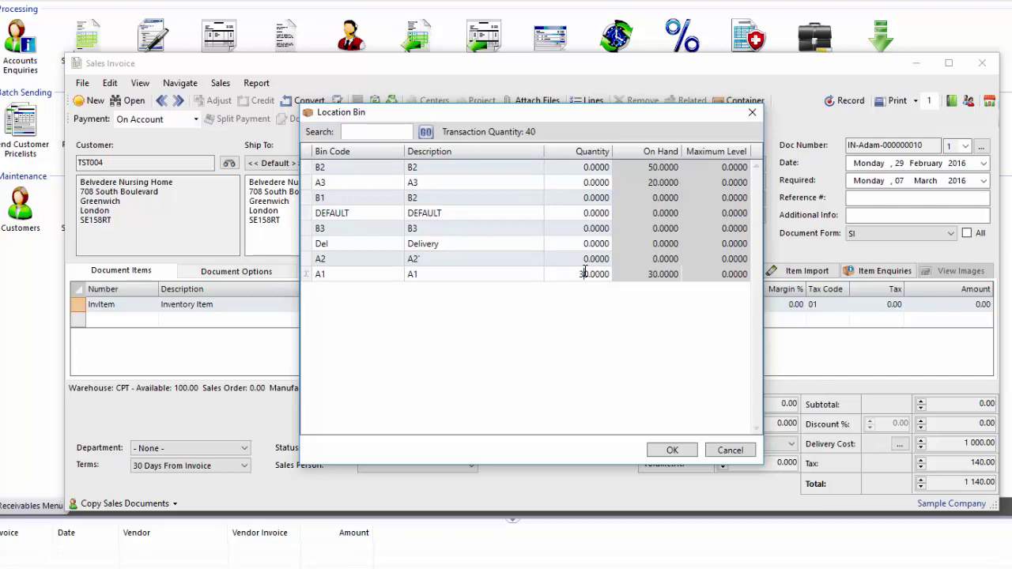
{"action": "left_click", "coordinate": [573, 185]}
{"action": "type", "text": "1"}
{"action": "left_click", "coordinate": [576, 198]}
{"action": "left_click", "coordinate": [672, 450]}
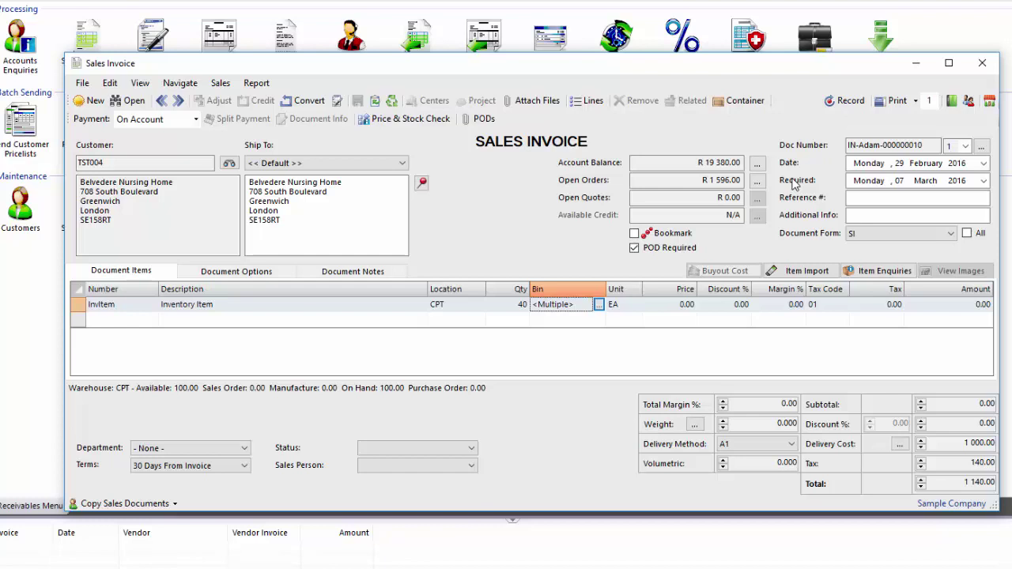
{"action": "left_click", "coordinate": [982, 63]}
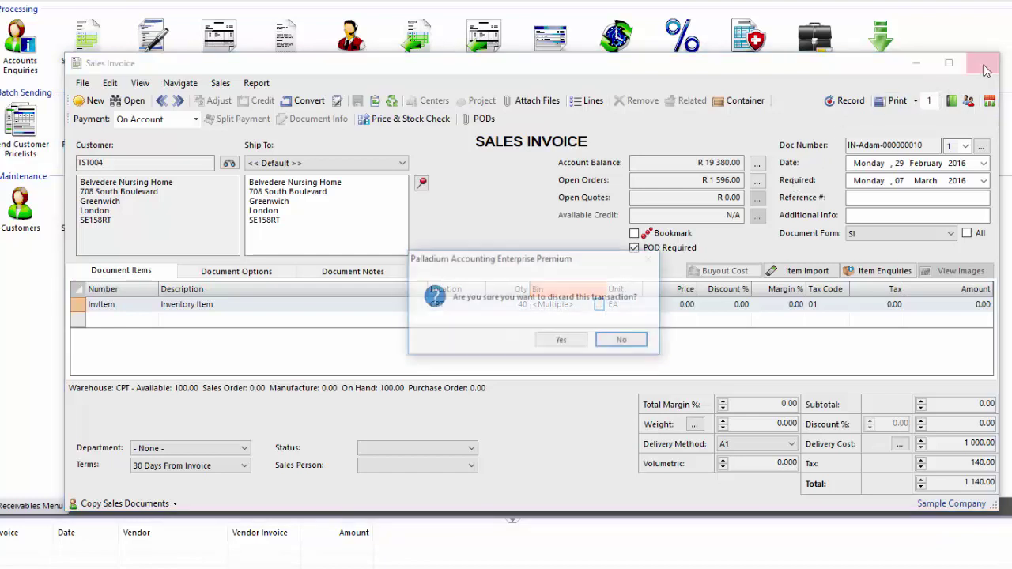
{"action": "left_click", "coordinate": [564, 340]}
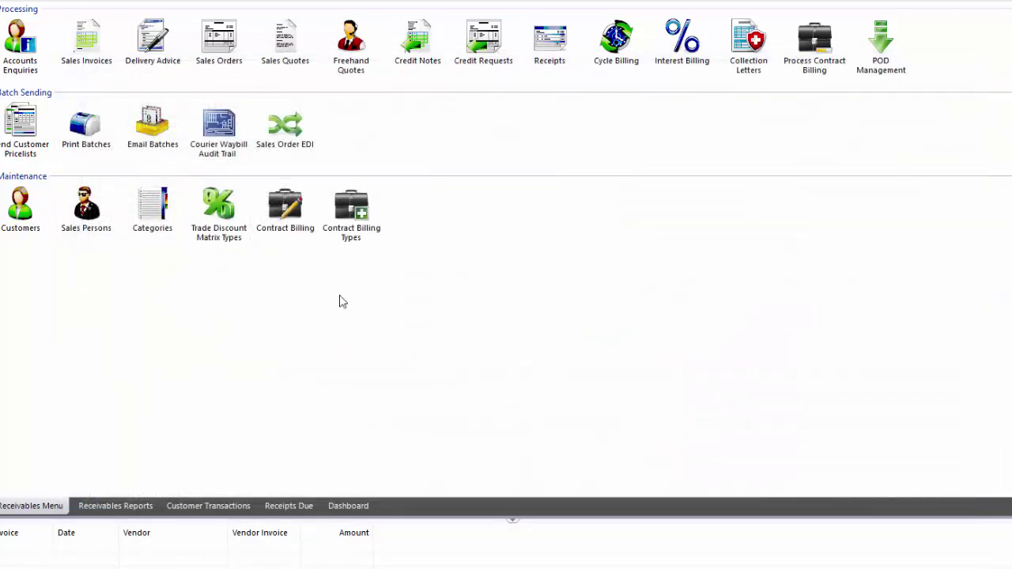
Start a sales order for the customer with an InvItem line at location CPT.
{"action": "left_click", "coordinate": [221, 47]}
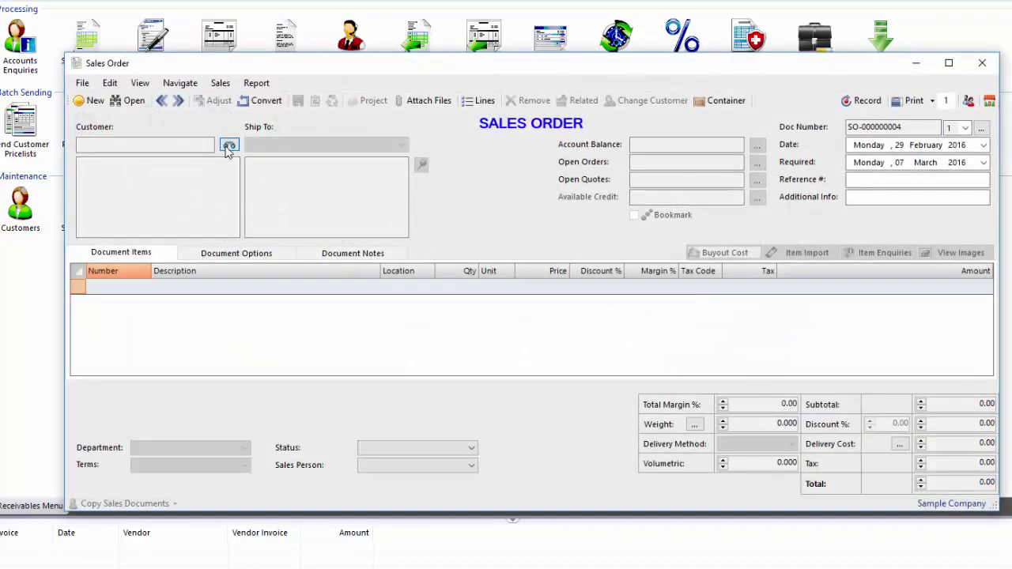
{"action": "left_click", "coordinate": [229, 145]}
{"action": "double_click", "coordinate": [330, 268]}
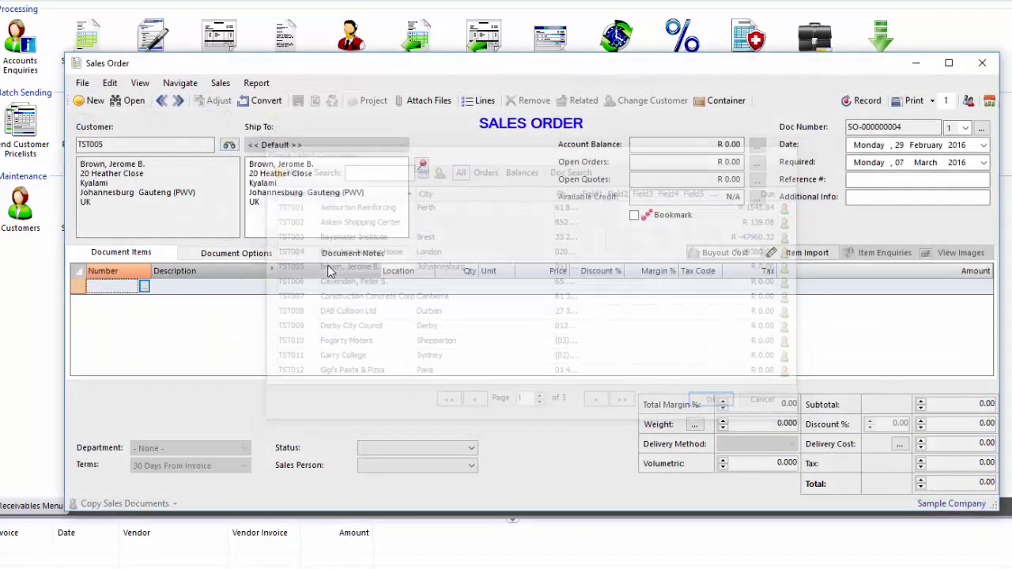
{"action": "left_click", "coordinate": [145, 287]}
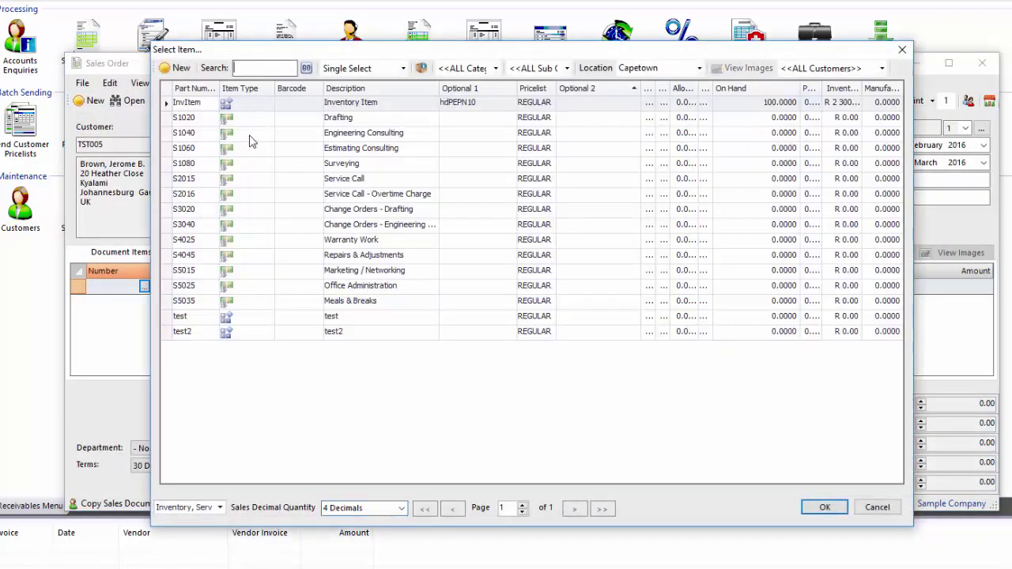
{"action": "double_click", "coordinate": [267, 105]}
{"action": "left_click", "coordinate": [394, 293]}
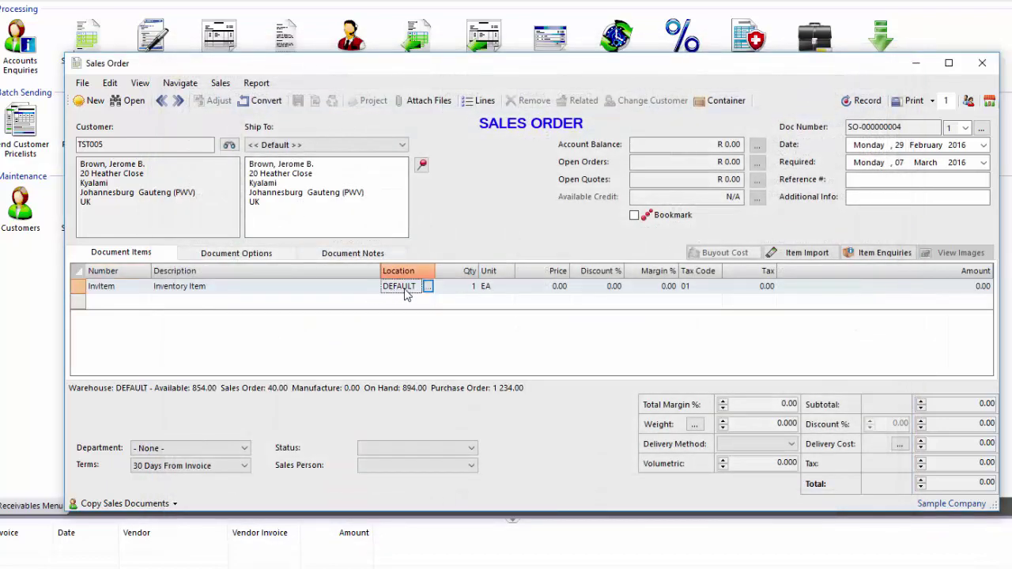
{"action": "left_click", "coordinate": [428, 287]}
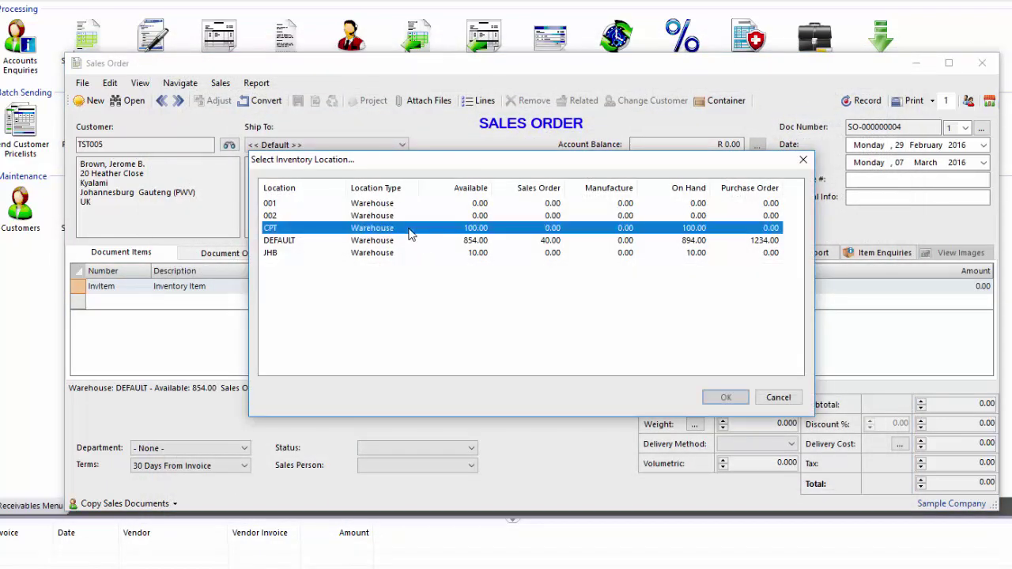
{"action": "double_click", "coordinate": [410, 230]}
Set quantity 40 at unit price 10.00, save the order, issue pick tickets and close it.
{"action": "left_click", "coordinate": [455, 288]}
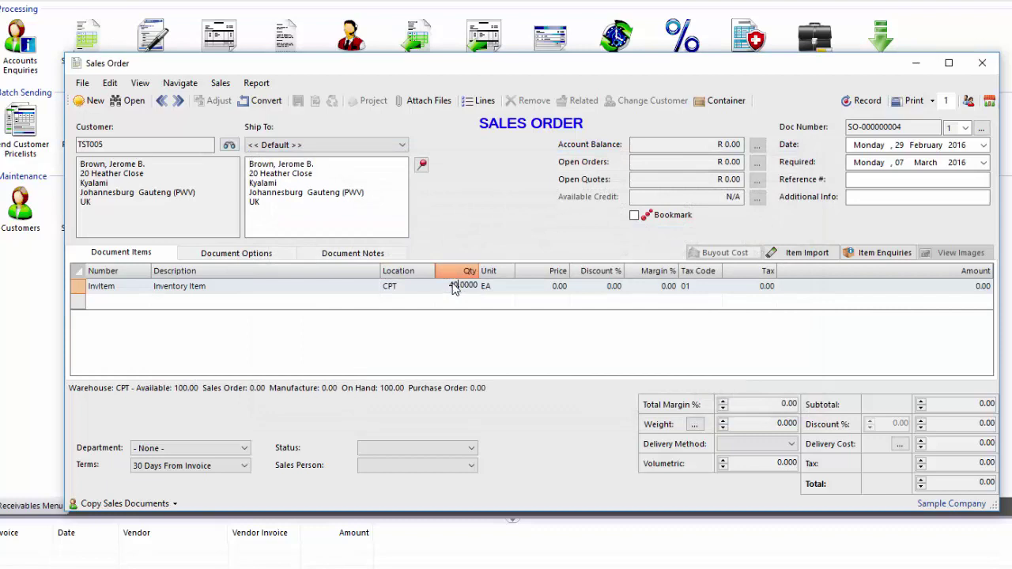
{"action": "type", "text": "40"}
{"action": "left_click", "coordinate": [538, 293]}
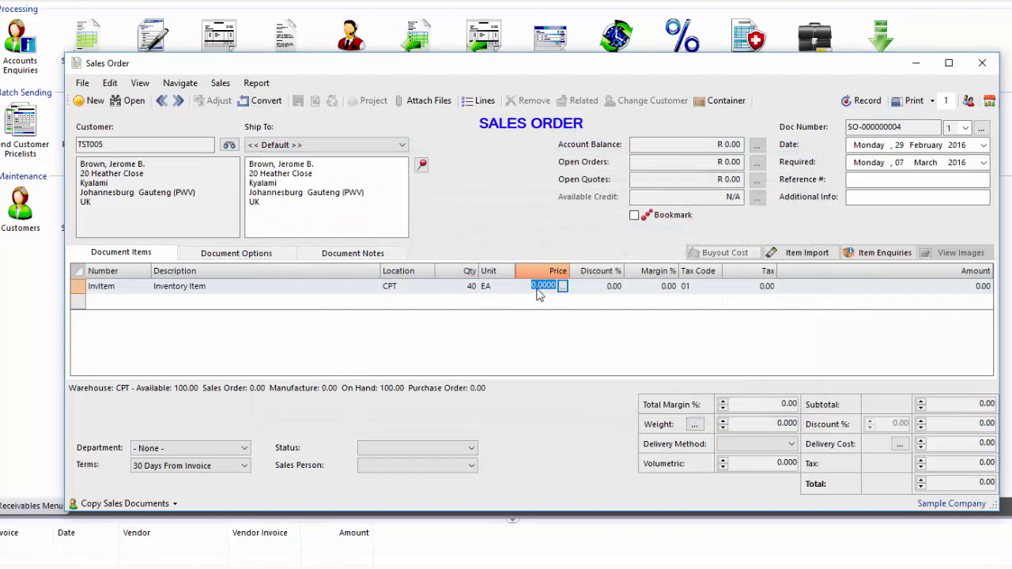
{"action": "type", "text": "0"}
{"action": "key", "text": "Return"}
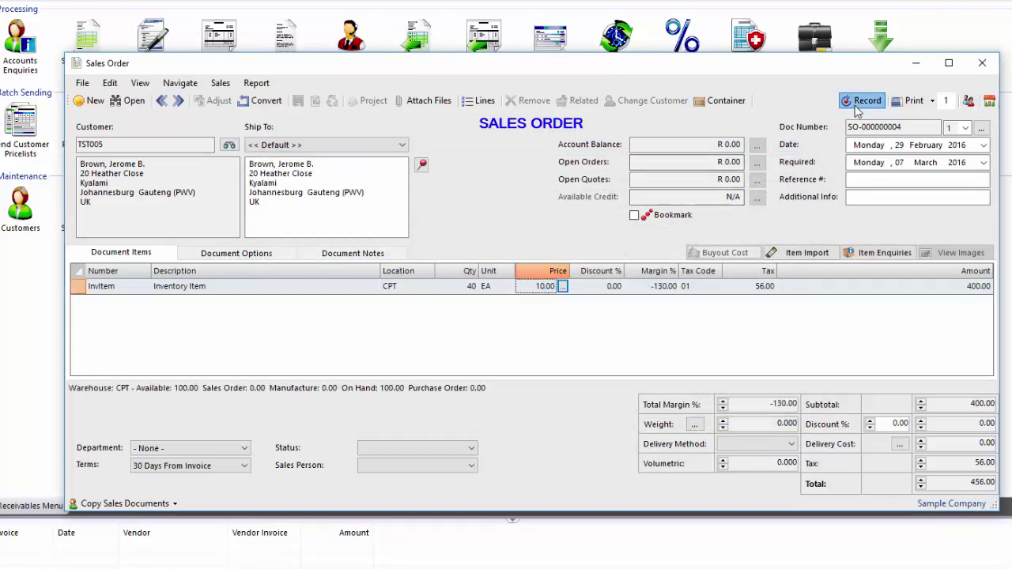
{"action": "left_click", "coordinate": [860, 102]}
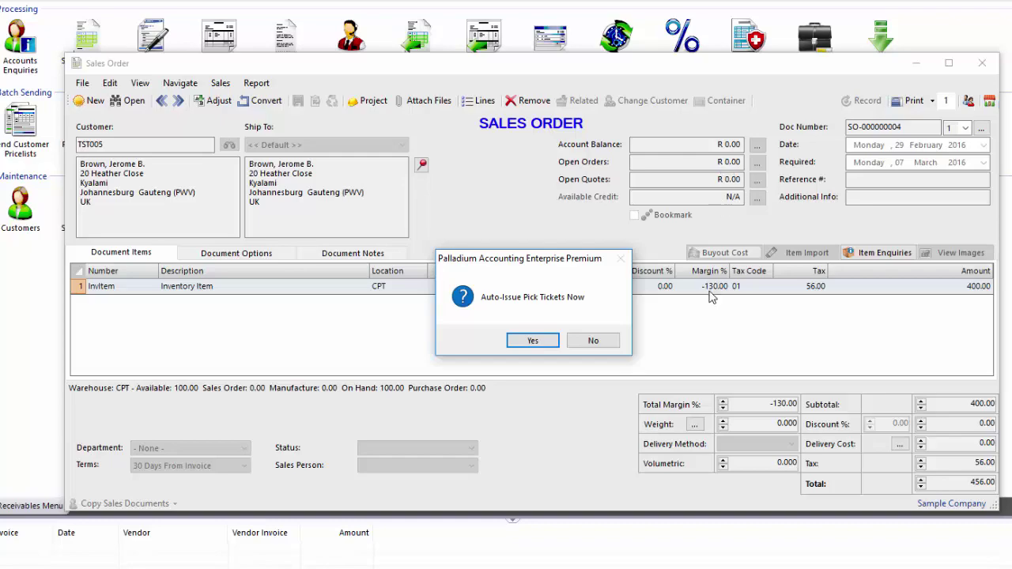
{"action": "left_click", "coordinate": [531, 341]}
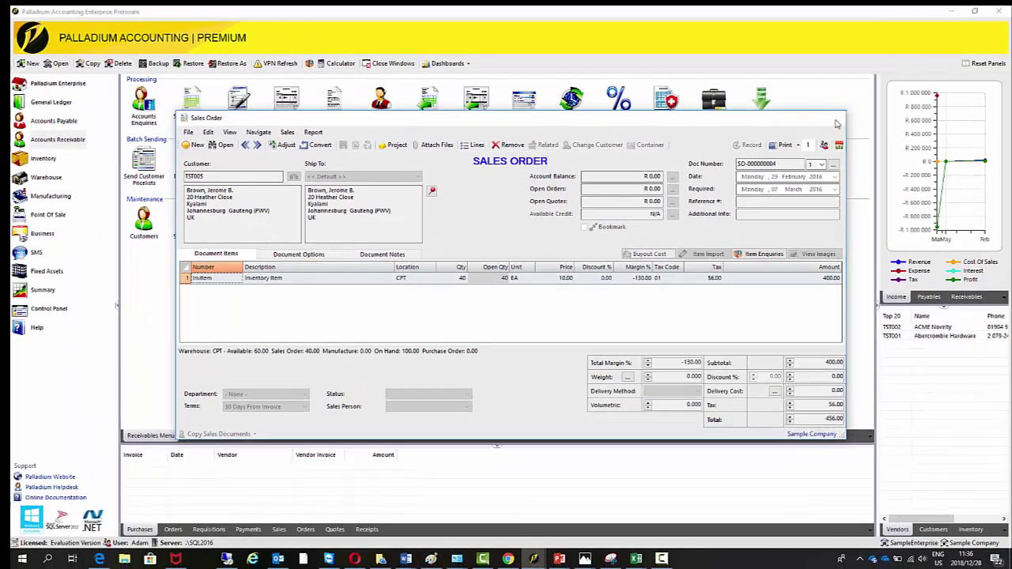
{"action": "key", "text": "Escape"}
Load the sales order's pick ticket into a new Warehouse stock pick.
{"action": "left_click", "coordinate": [44, 177]}
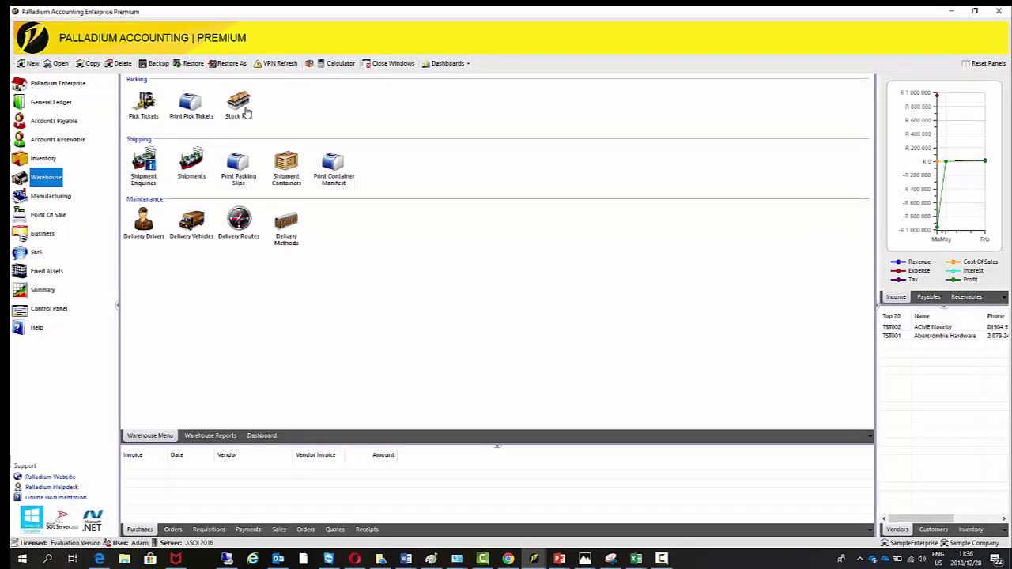
{"action": "left_click", "coordinate": [242, 107]}
{"action": "left_click", "coordinate": [340, 181]}
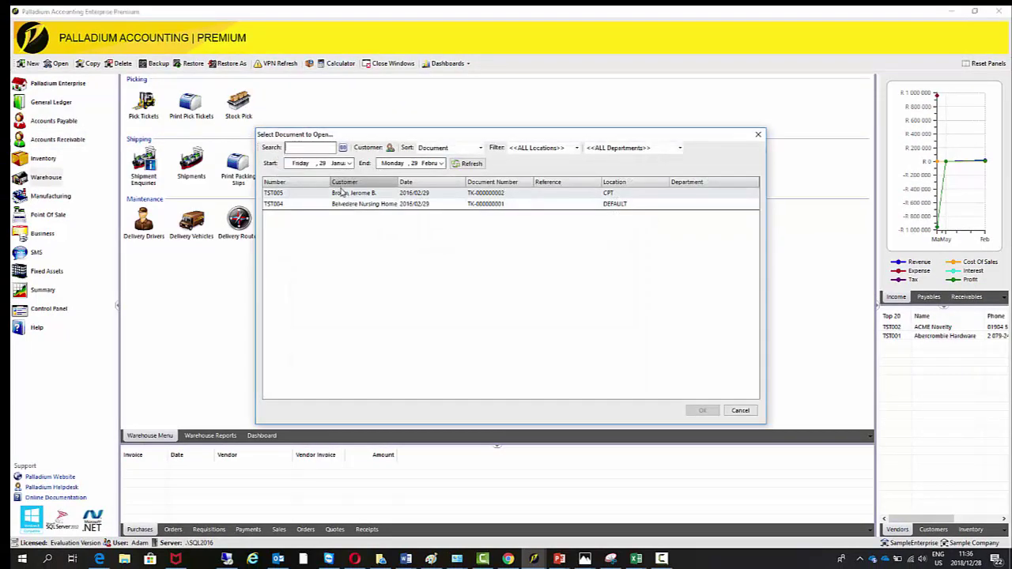
{"action": "double_click", "coordinate": [357, 196]}
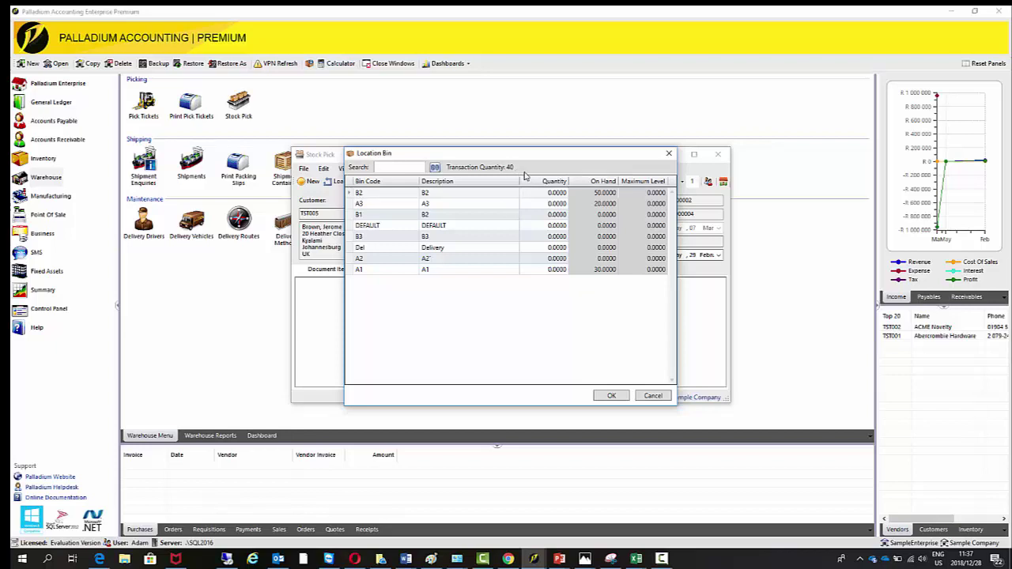
Pick 30 from bin A1 and 10 from bin A3, record the stock pick and close it.
{"action": "left_click", "coordinate": [538, 270]}
{"action": "type", "text": "3"}
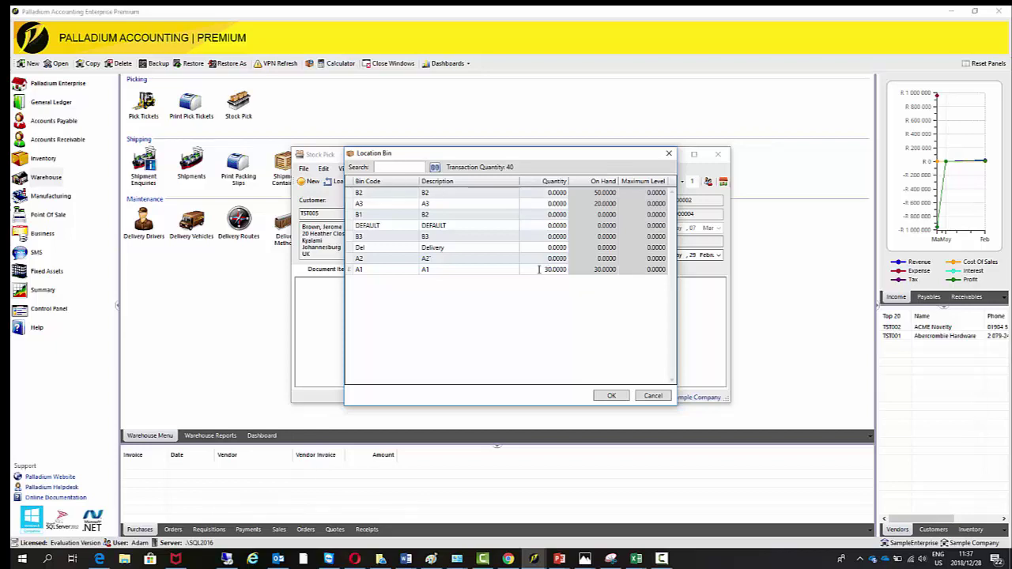
{"action": "left_click", "coordinate": [535, 203]}
{"action": "type", "text": "1"}
{"action": "left_click", "coordinate": [606, 401]}
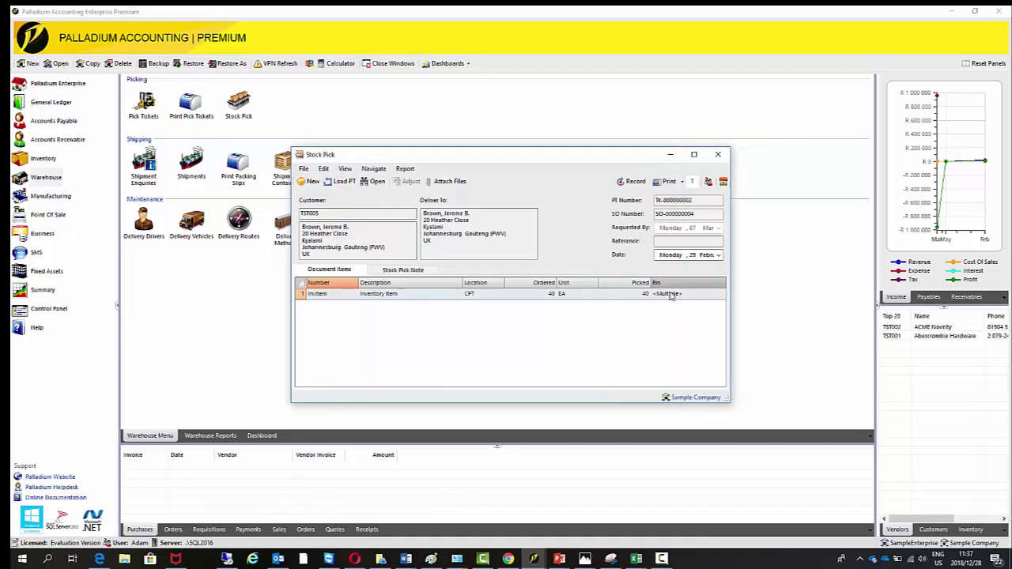
{"action": "left_click", "coordinate": [632, 182]}
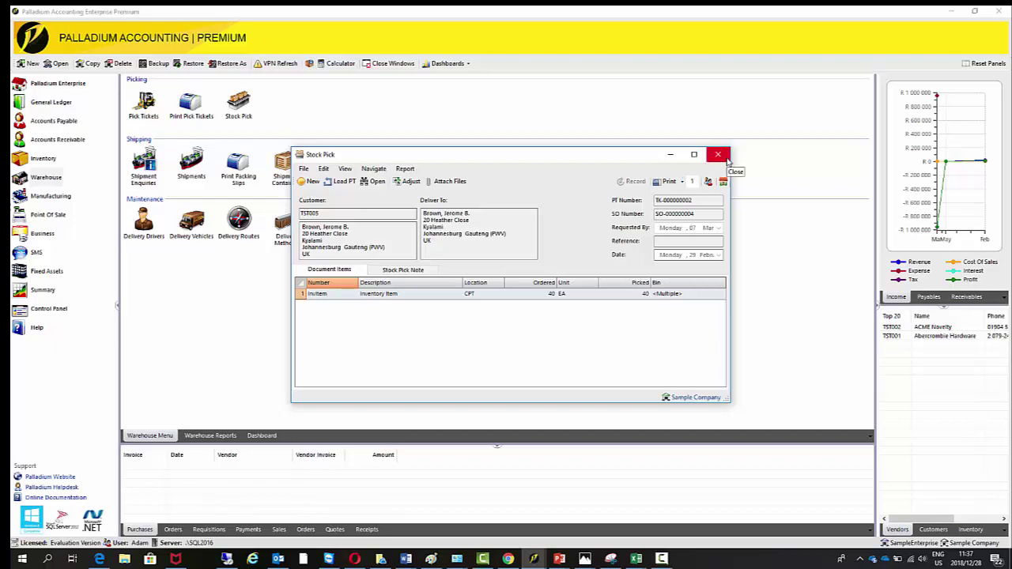
{"action": "left_click", "coordinate": [725, 158]}
Enquire on InvItem's CPT bins sorted by On Hand, showing Del 40, B2 50, A3 10.
{"action": "left_click", "coordinate": [43, 158]}
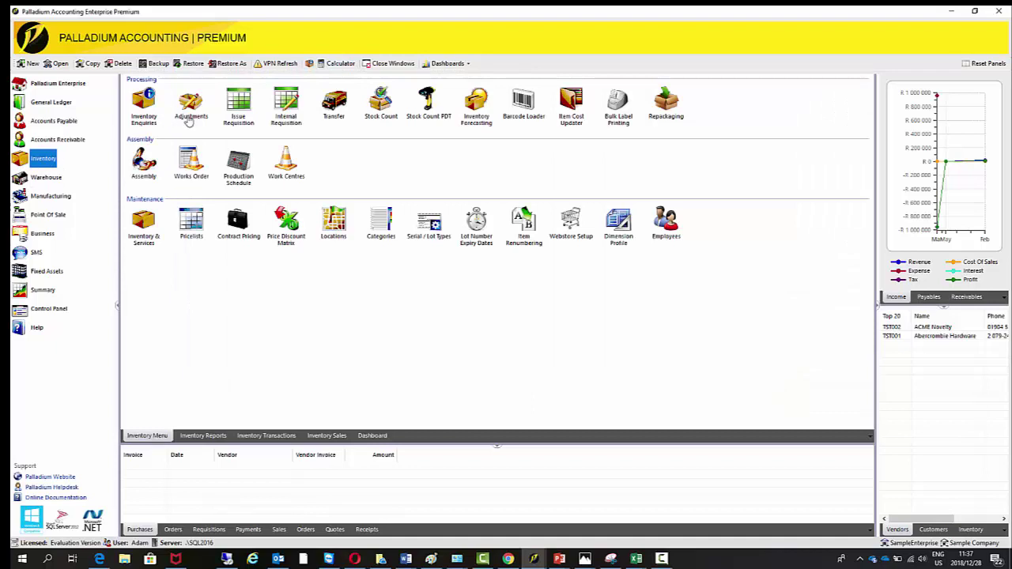
{"action": "left_click", "coordinate": [143, 107]}
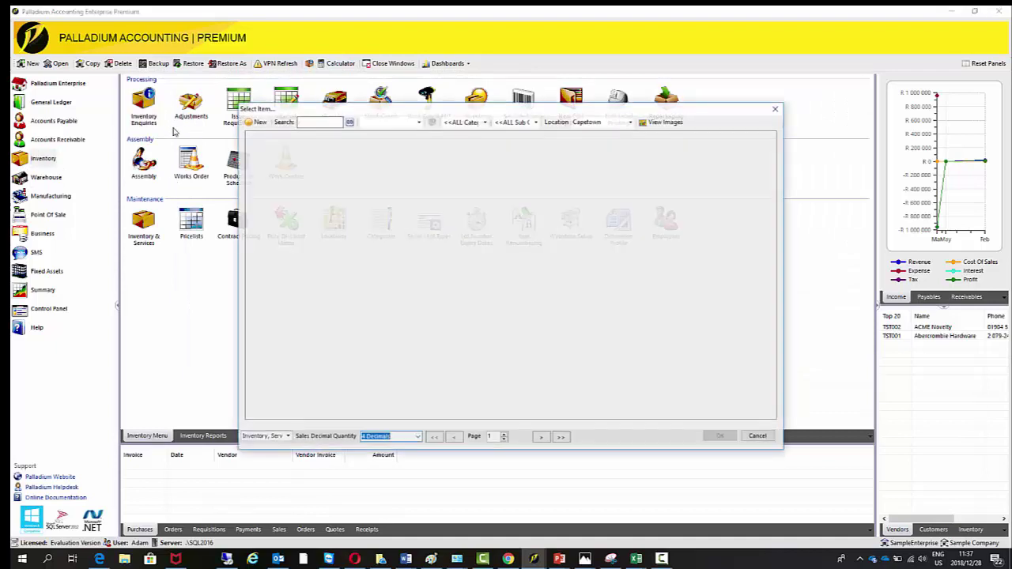
{"action": "double_click", "coordinate": [332, 152]}
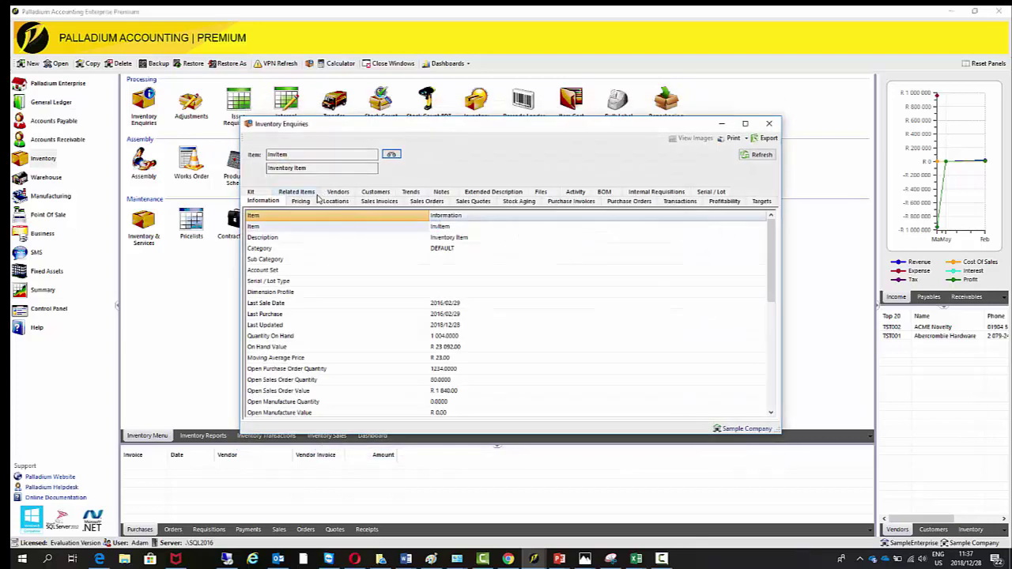
{"action": "left_click", "coordinate": [328, 202]}
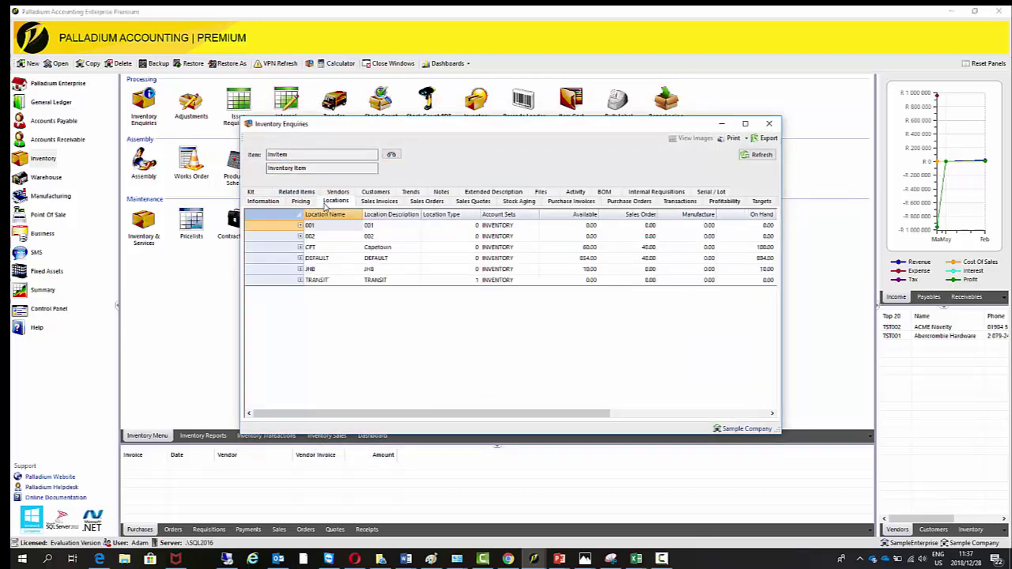
{"action": "left_click", "coordinate": [300, 246]}
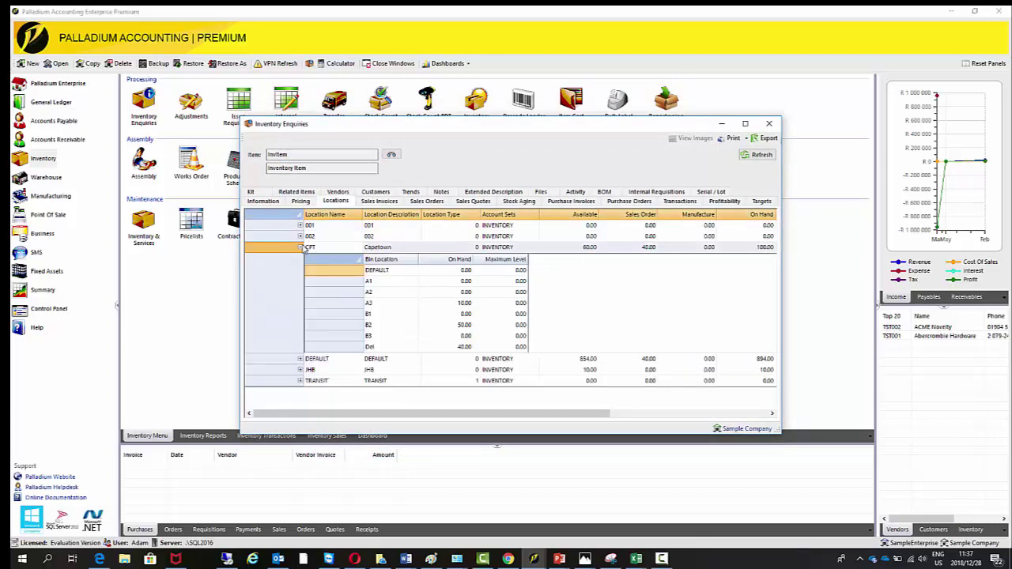
{"action": "left_click", "coordinate": [433, 261]}
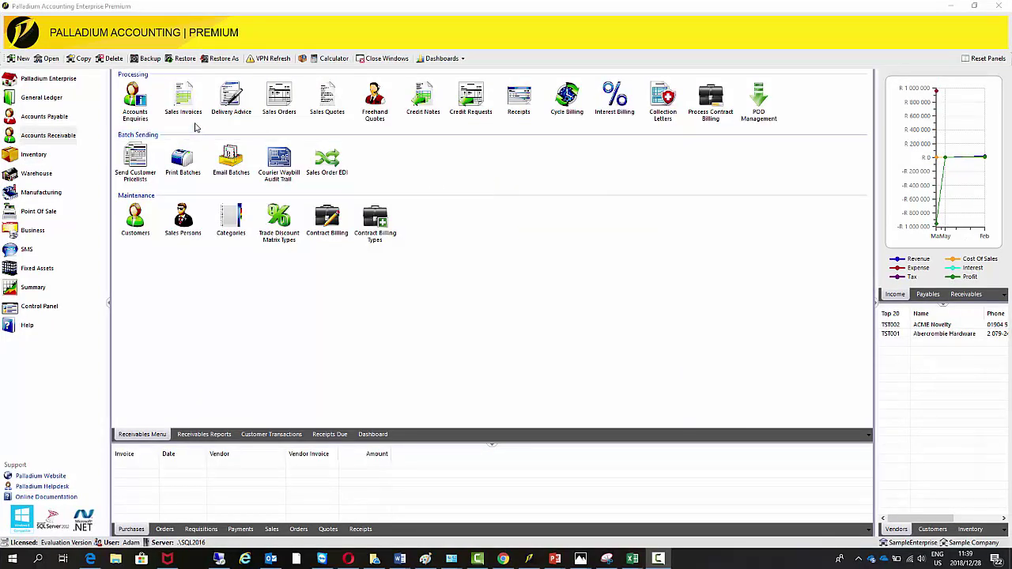
Invoice the R 456.00 sales order after comparing pick tickets, confirming the line uses bin Del.
{"action": "left_click", "coordinate": [185, 115]}
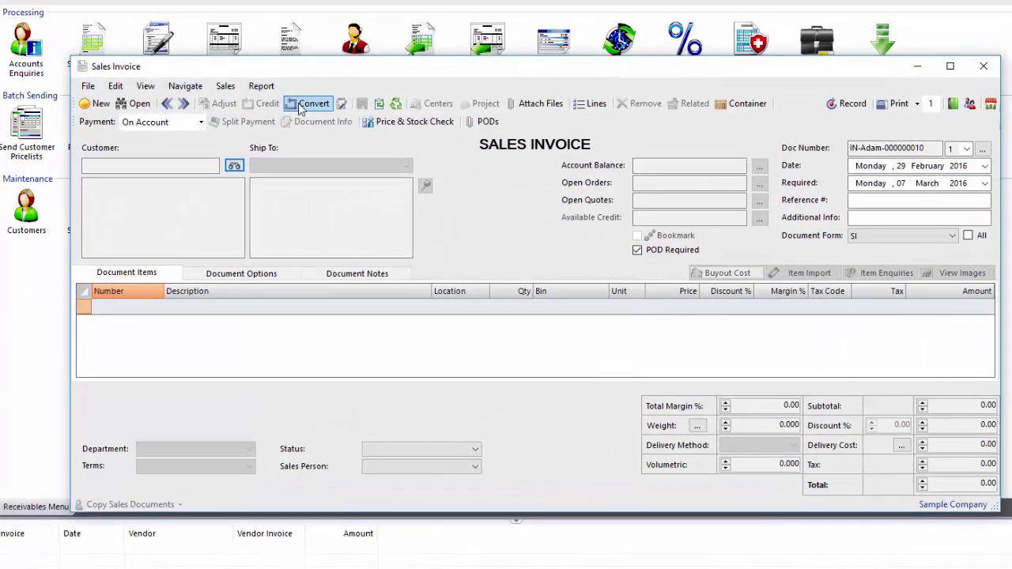
{"action": "left_click", "coordinate": [302, 106]}
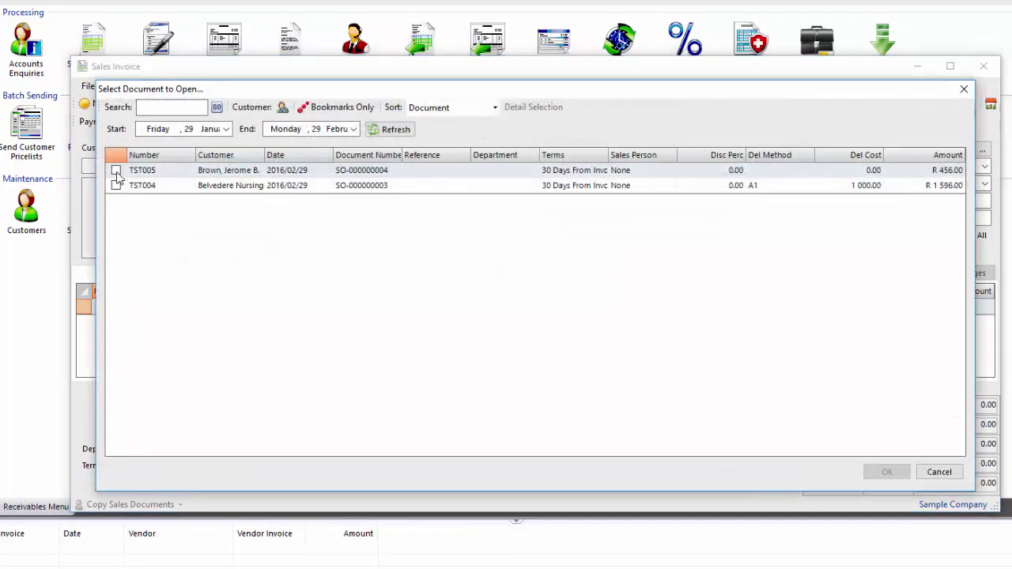
{"action": "left_click", "coordinate": [116, 170]}
{"action": "left_click", "coordinate": [887, 472]}
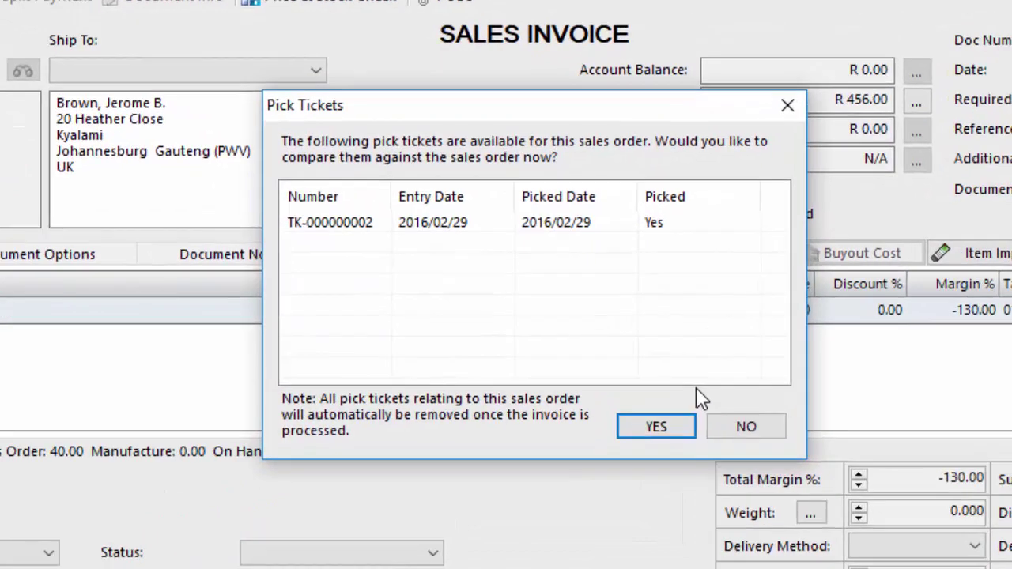
{"action": "left_click", "coordinate": [653, 428]}
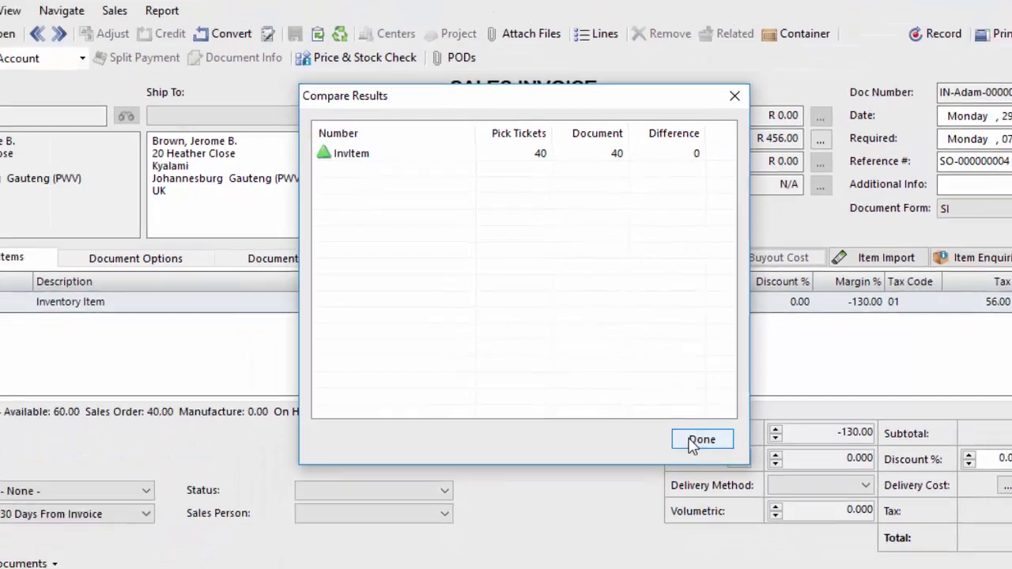
{"action": "left_click", "coordinate": [701, 440]}
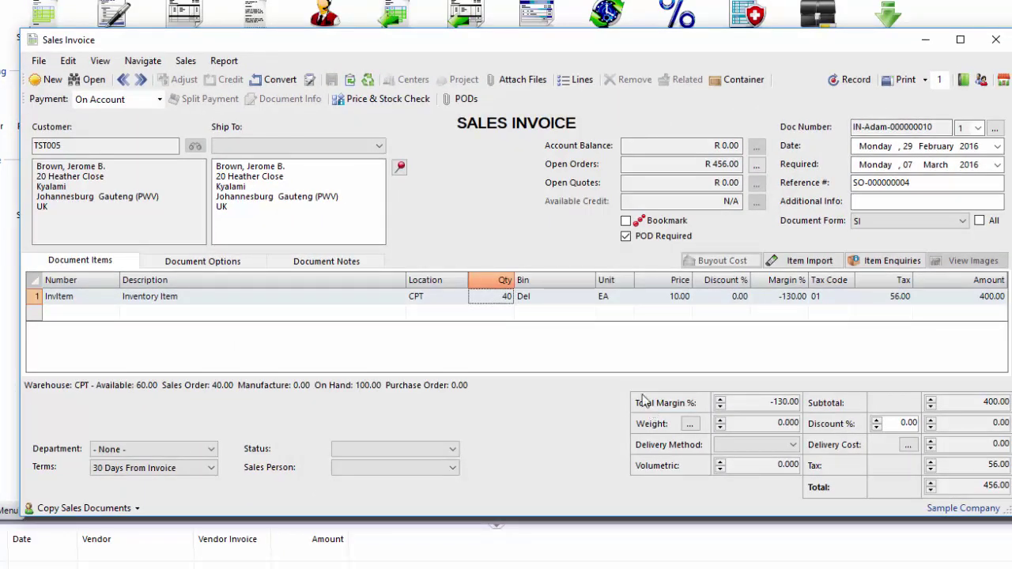
{"action": "left_click", "coordinate": [558, 299]}
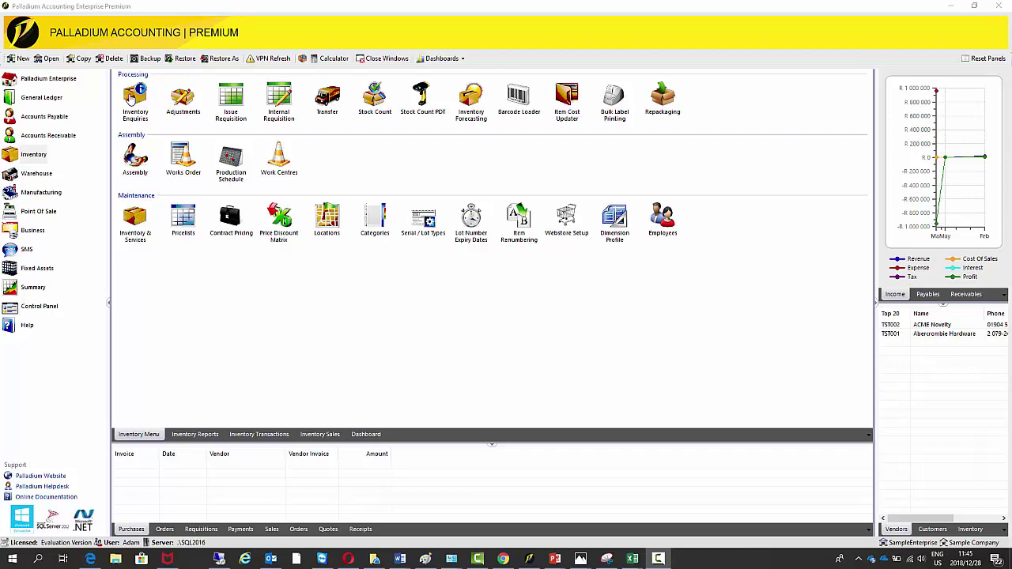
{"action": "left_click", "coordinate": [132, 98]}
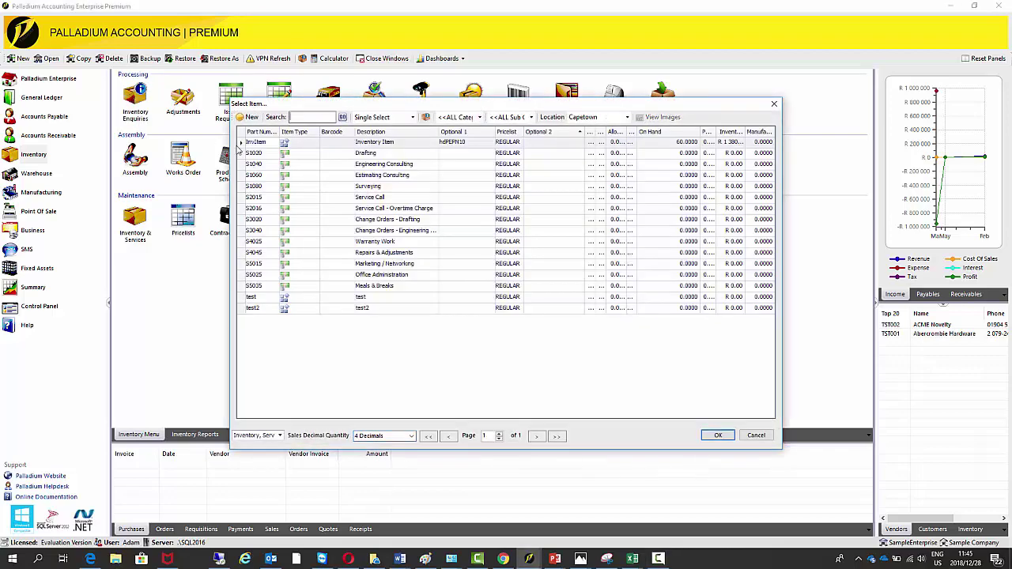
{"action": "double_click", "coordinate": [335, 144]}
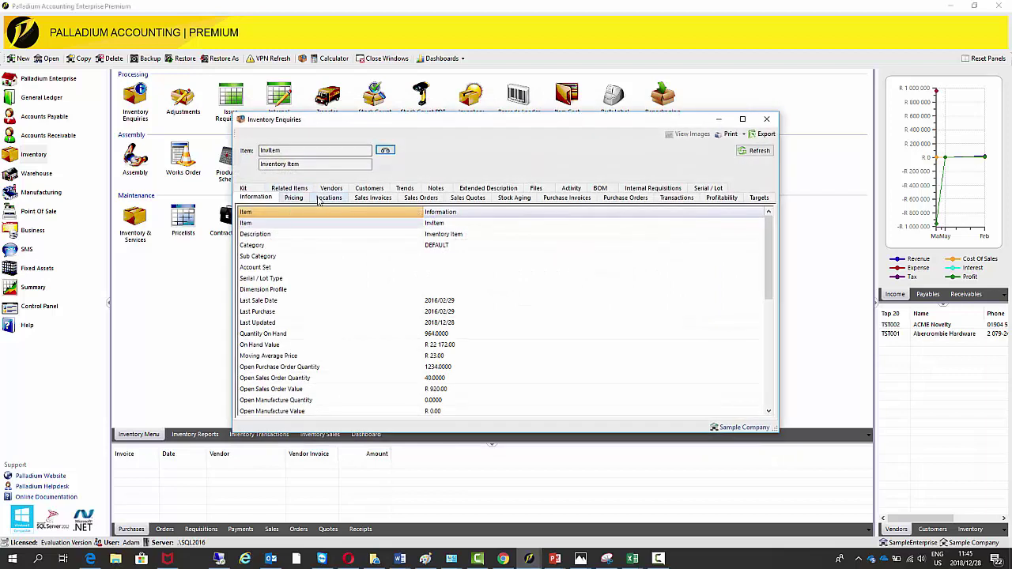
{"action": "left_click", "coordinate": [319, 198]}
{"action": "left_click", "coordinate": [294, 244]}
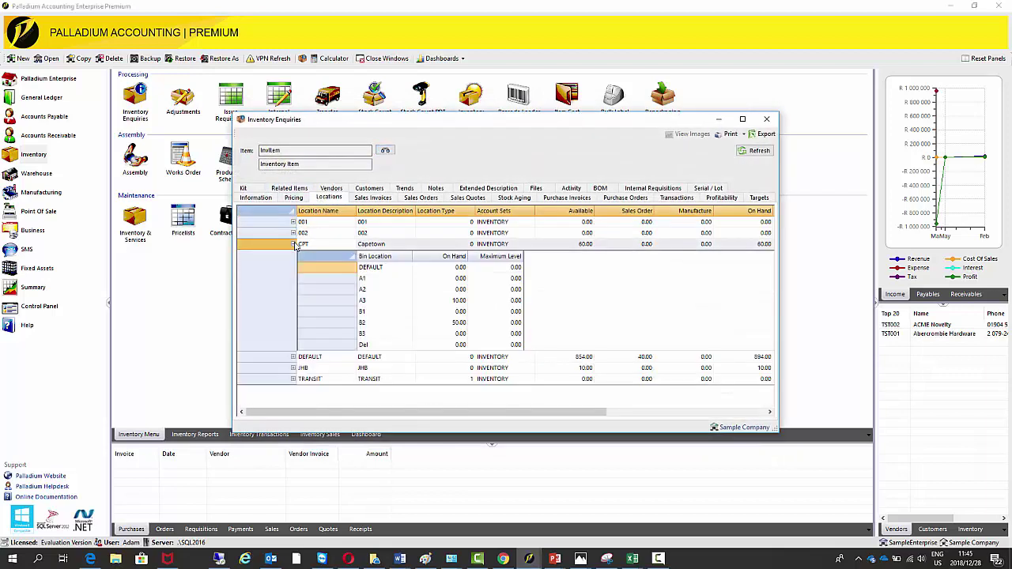
{"action": "left_click", "coordinate": [428, 258]}
{"action": "left_click", "coordinate": [429, 259]}
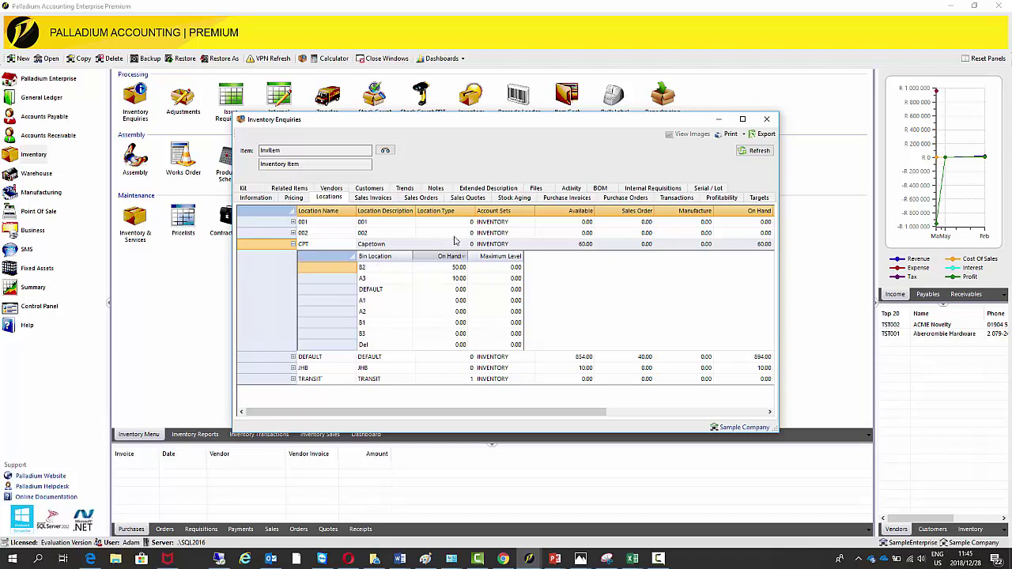
{"action": "left_click", "coordinate": [766, 119]}
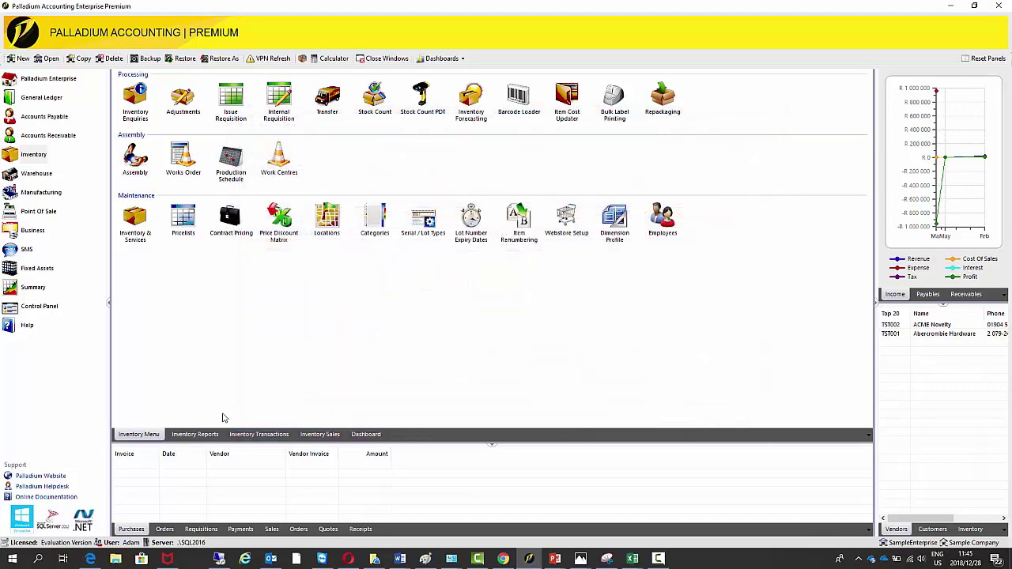
Run the Inventory by Bin report for location CPT, filtered to bin B2.
{"action": "left_click", "coordinate": [194, 434]}
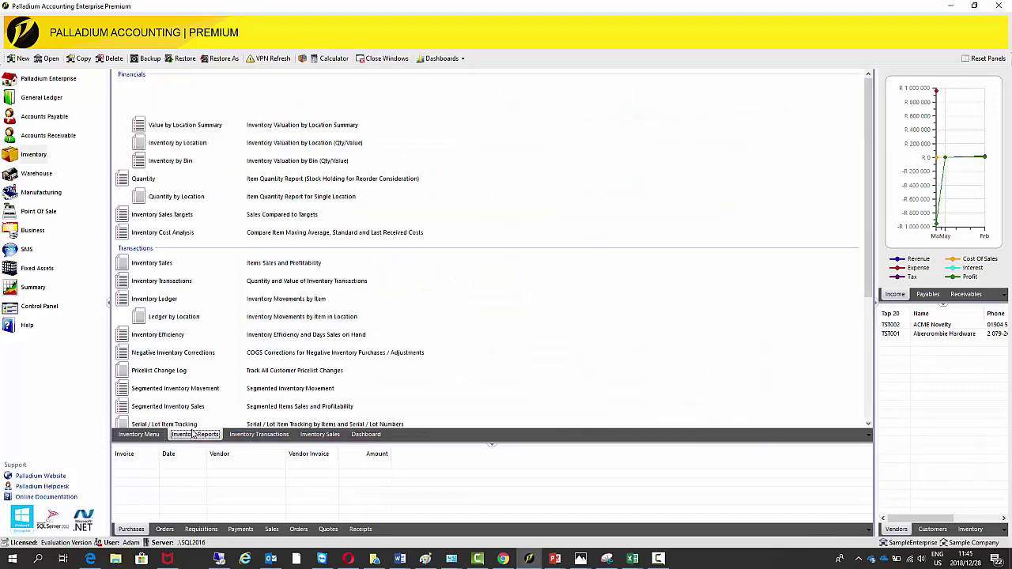
{"action": "left_click", "coordinate": [178, 163]}
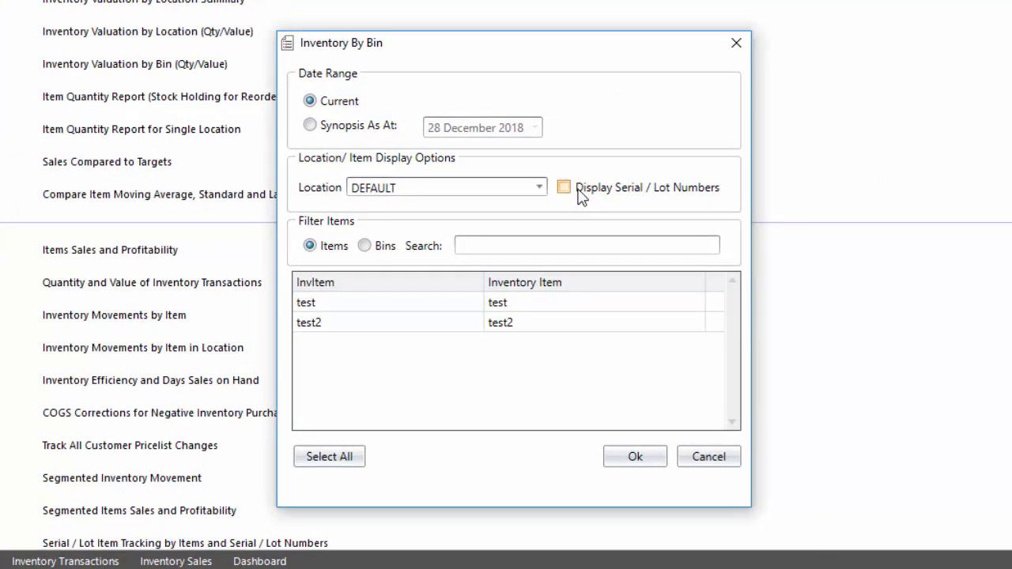
{"action": "left_click", "coordinate": [540, 190]}
{"action": "left_click", "coordinate": [463, 246]}
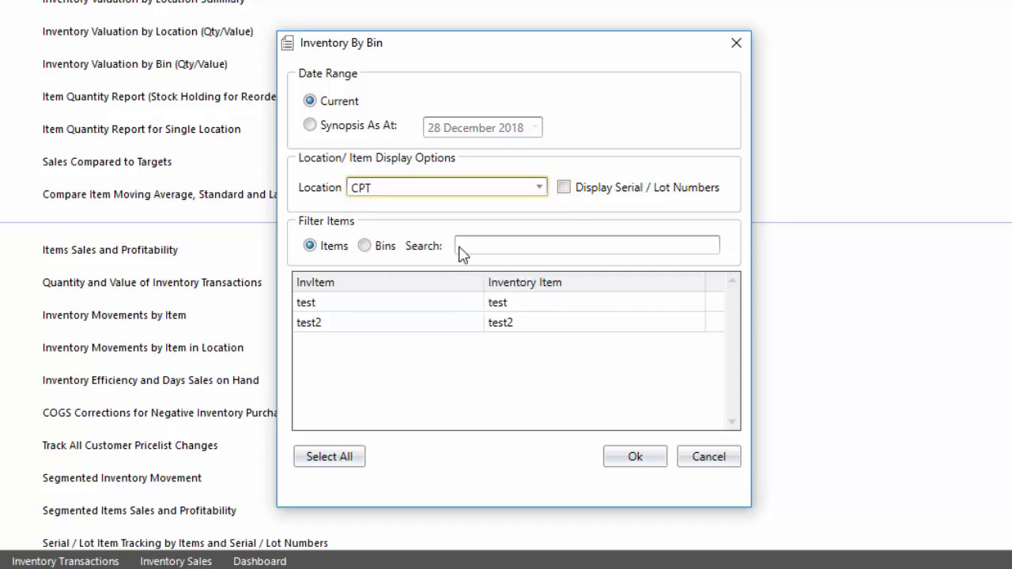
{"action": "left_click", "coordinate": [379, 246]}
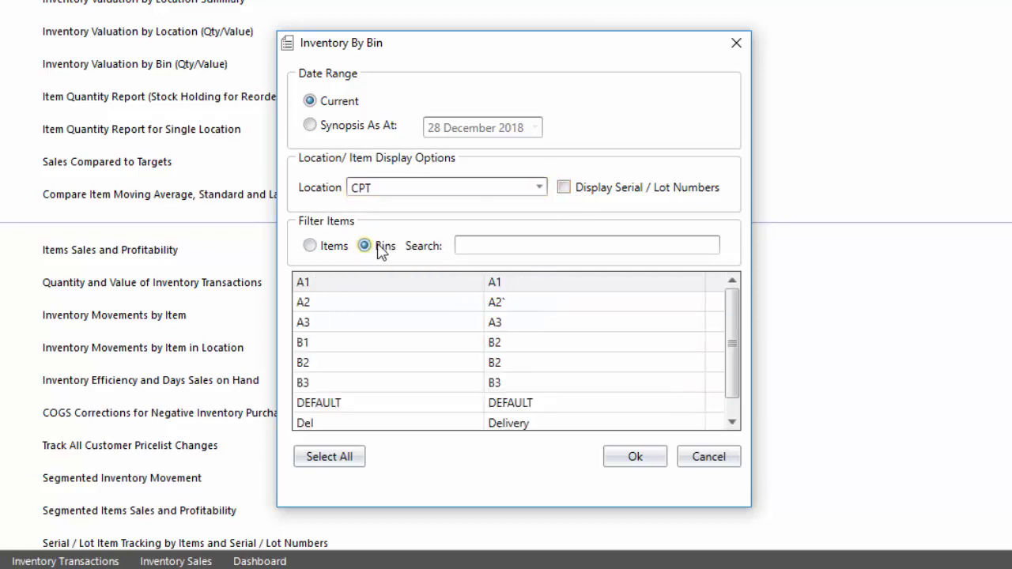
{"action": "left_click", "coordinate": [345, 365]}
{"action": "left_click", "coordinate": [630, 459]}
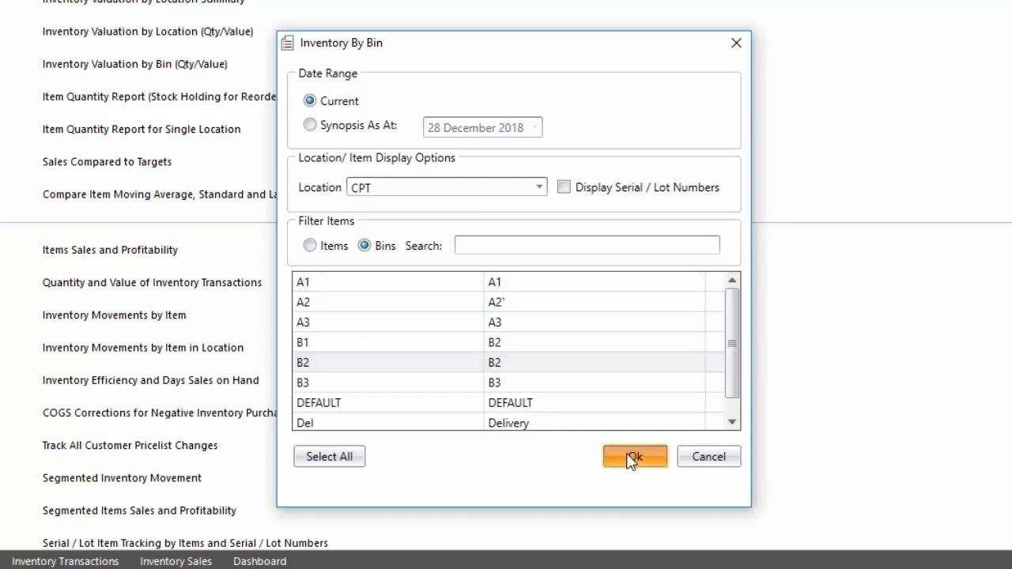